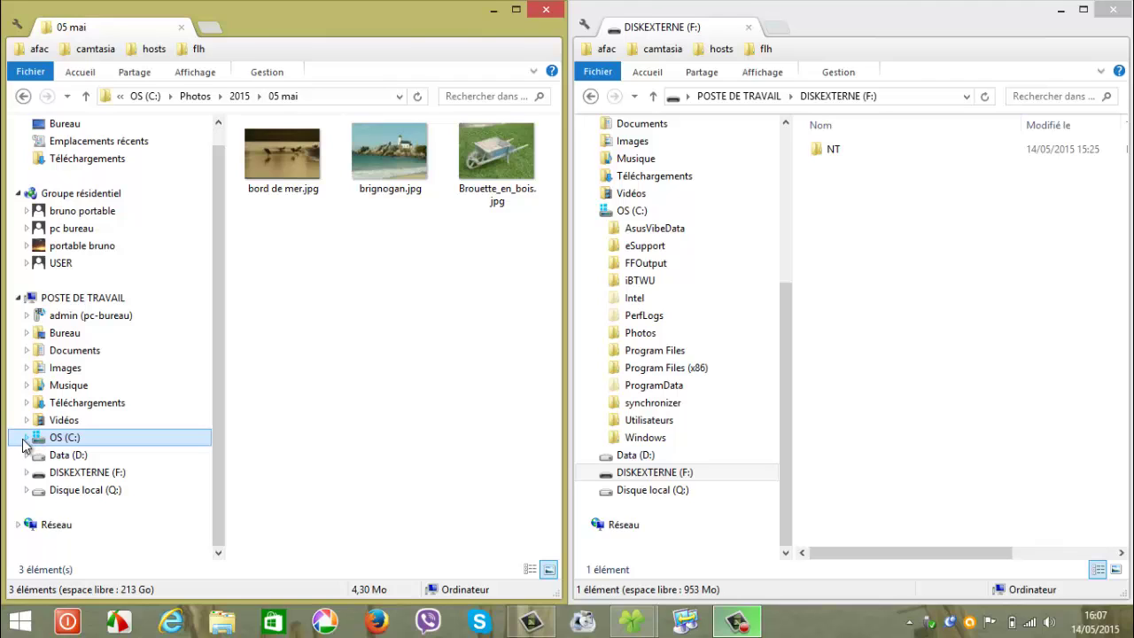
Browse to C:\Photos\2015 in the folder tree and view the month folders from 01 janvier to 05 mai.
{"action": "left_click", "coordinate": [24, 437]}
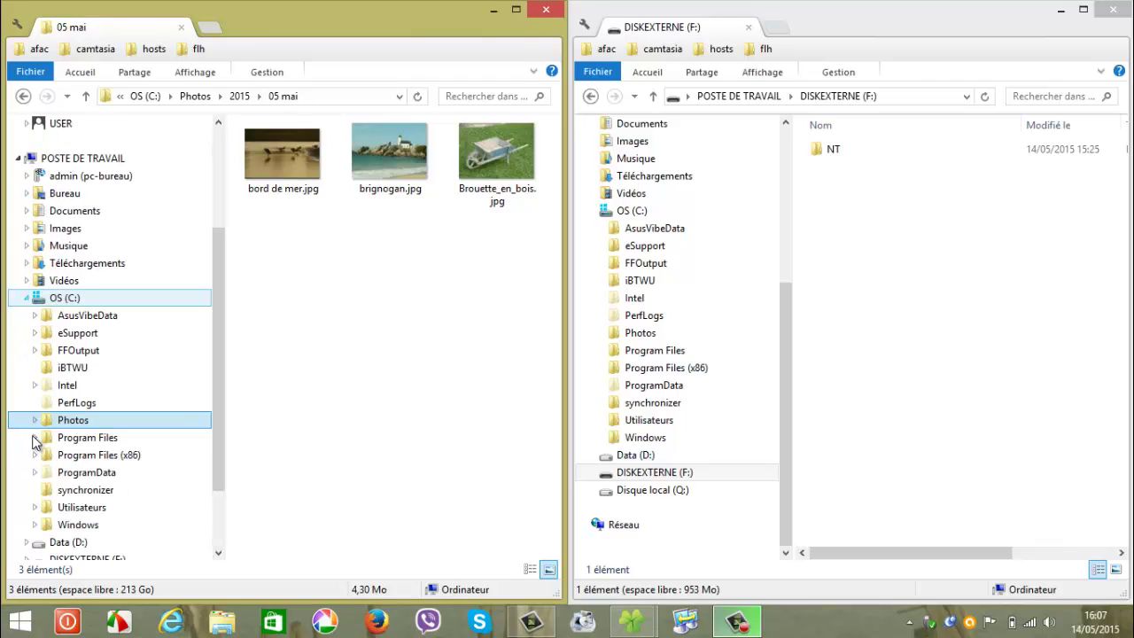
{"action": "left_click", "coordinate": [35, 421]}
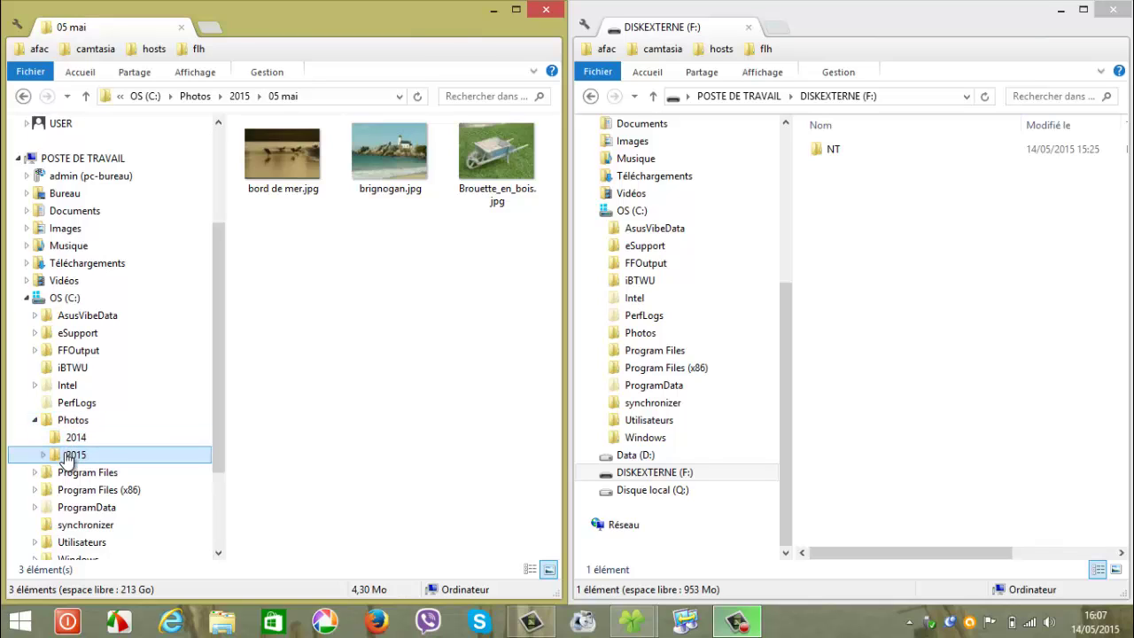
{"action": "left_click", "coordinate": [42, 455]}
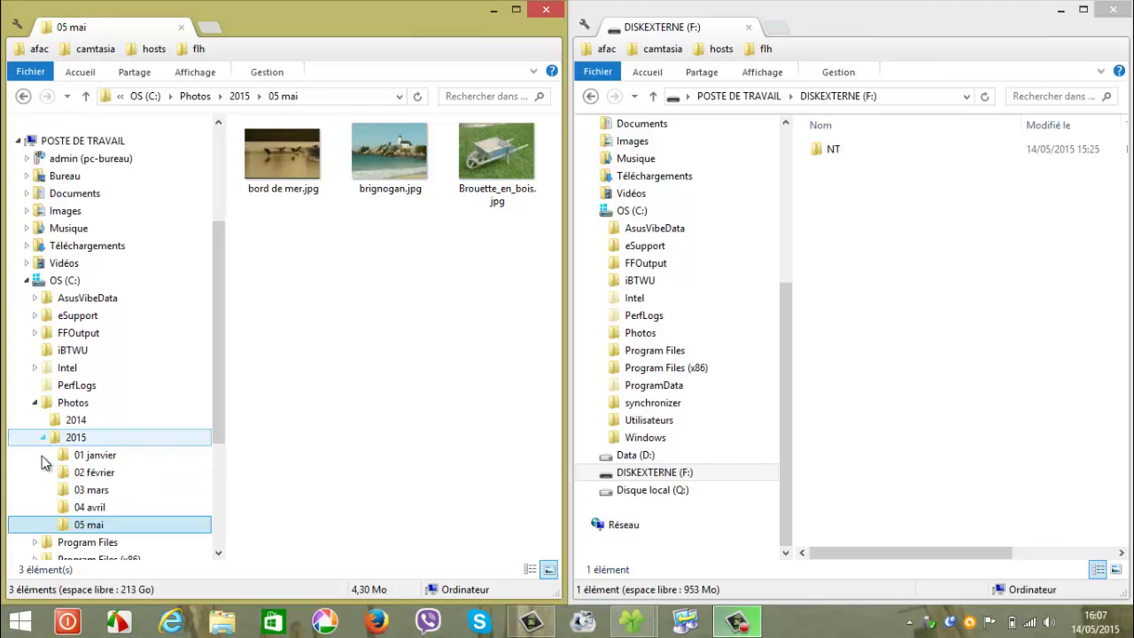
{"action": "left_click", "coordinate": [93, 456]}
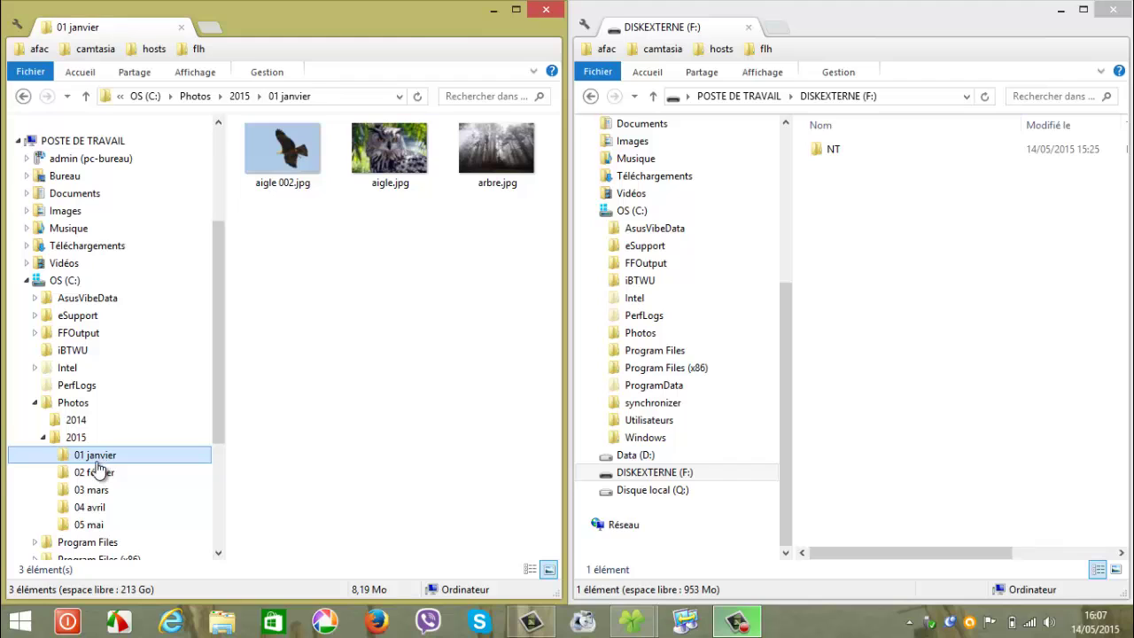
{"action": "left_click", "coordinate": [97, 470]}
{"action": "left_click", "coordinate": [88, 493]}
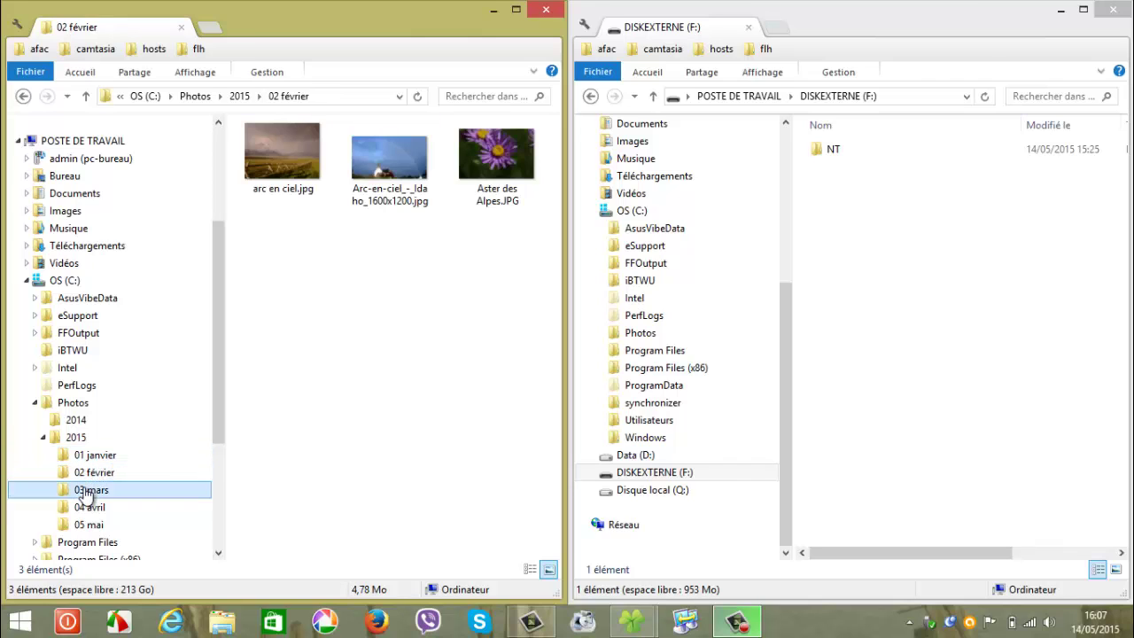
{"action": "left_click", "coordinate": [89, 507]}
{"action": "left_click", "coordinate": [87, 525]}
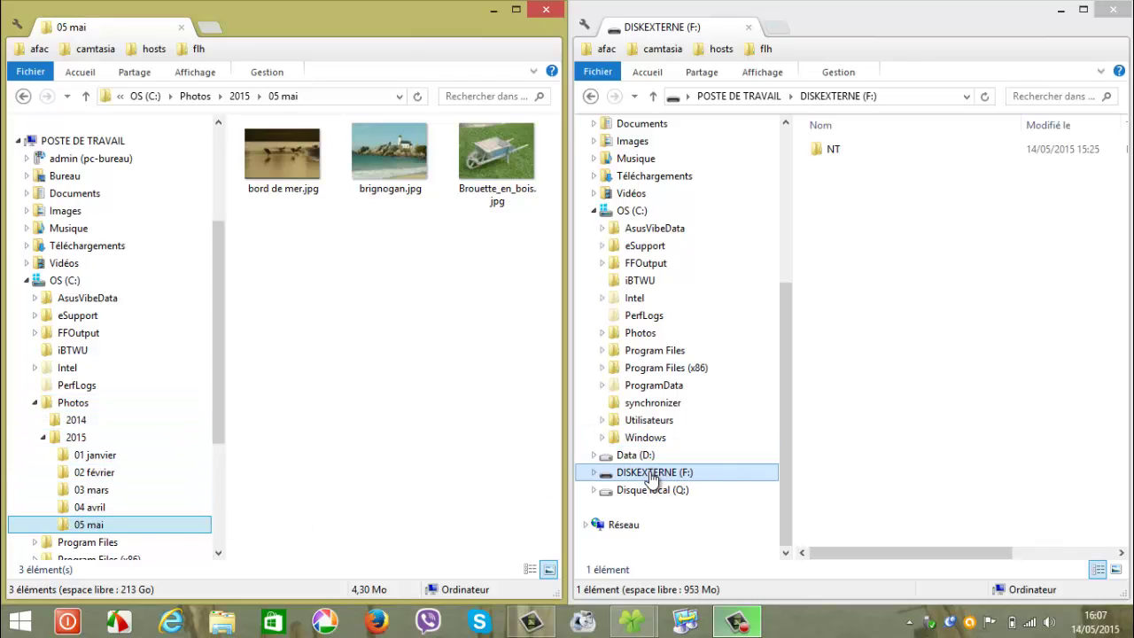
Look at the external drive DISKEXTERNE (F:) and at the synchronizer and Photos folders on OS (C:).
{"action": "left_click", "coordinate": [652, 477]}
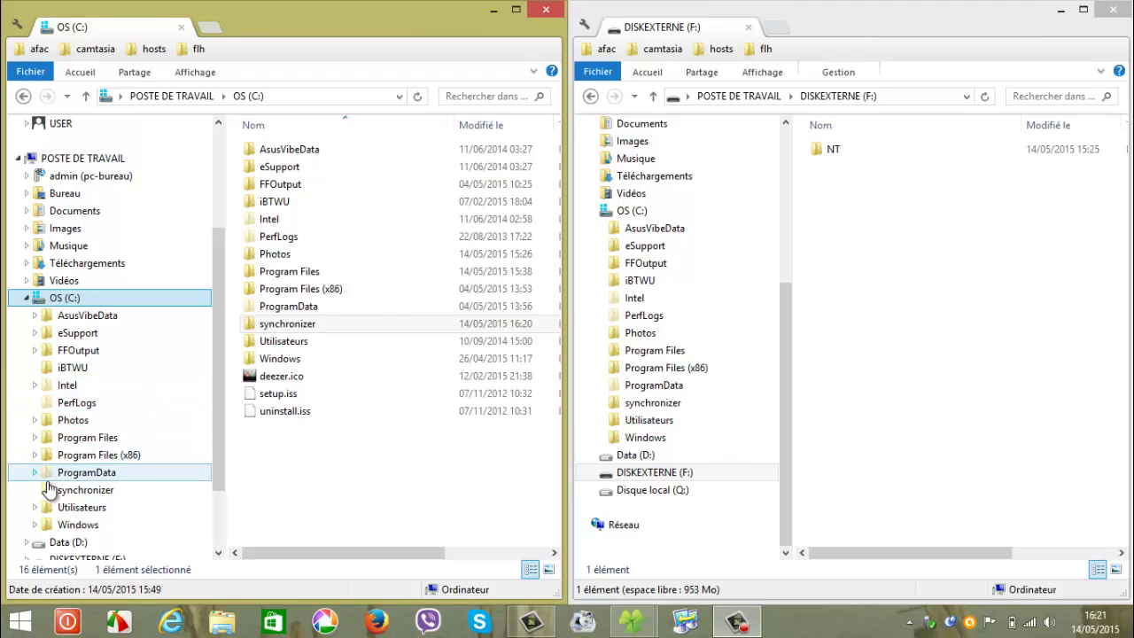
{"action": "left_click", "coordinate": [87, 490]}
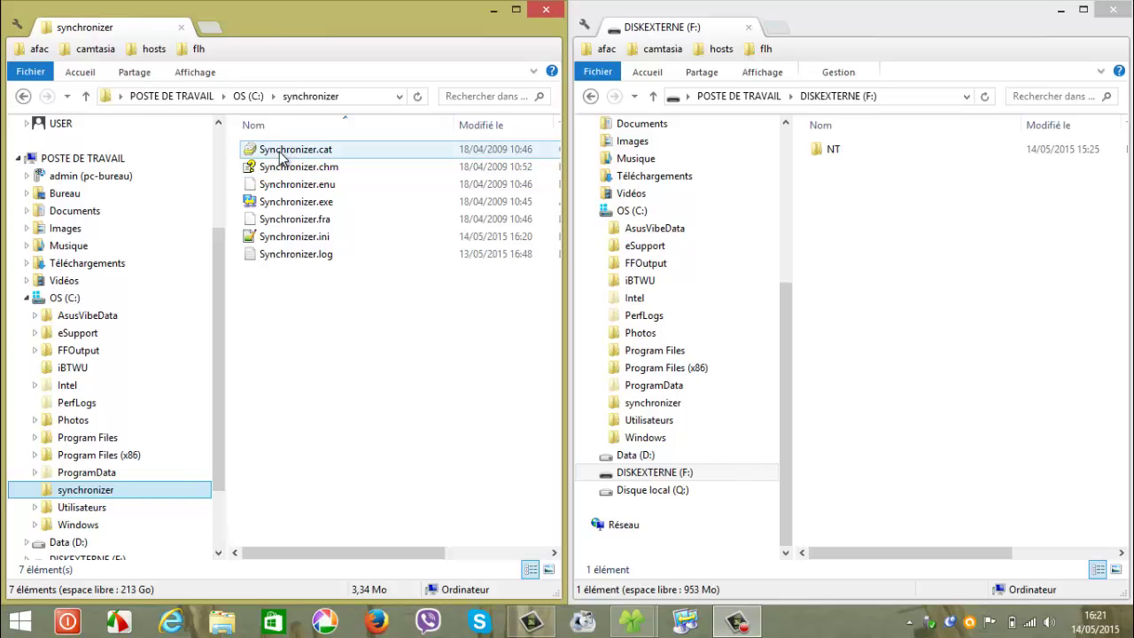
{"action": "left_click", "coordinate": [75, 422]}
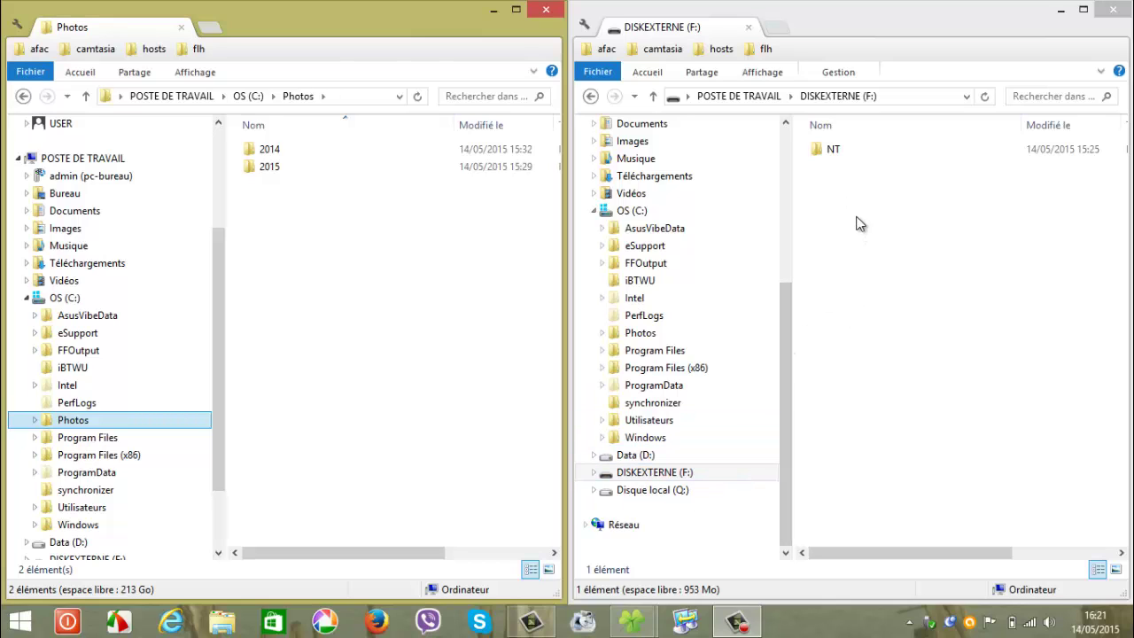
Create a new folder named "sauvegarde photos" at the root of DISKEXTERNE (F:).
{"action": "left_click", "coordinate": [819, 201]}
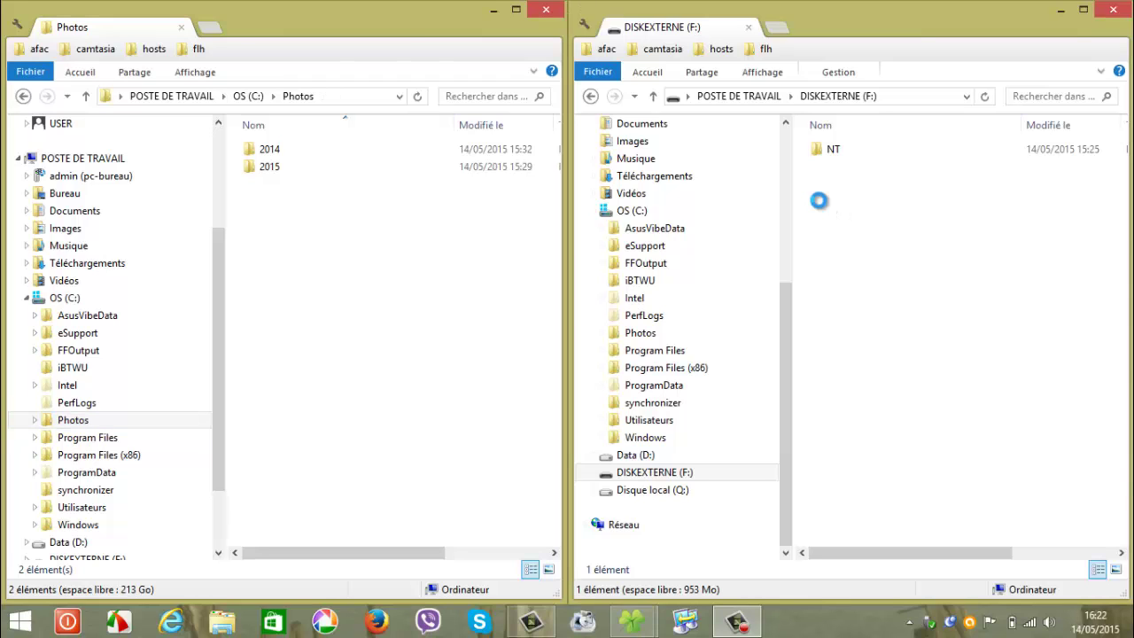
{"action": "right_click", "coordinate": [819, 201]}
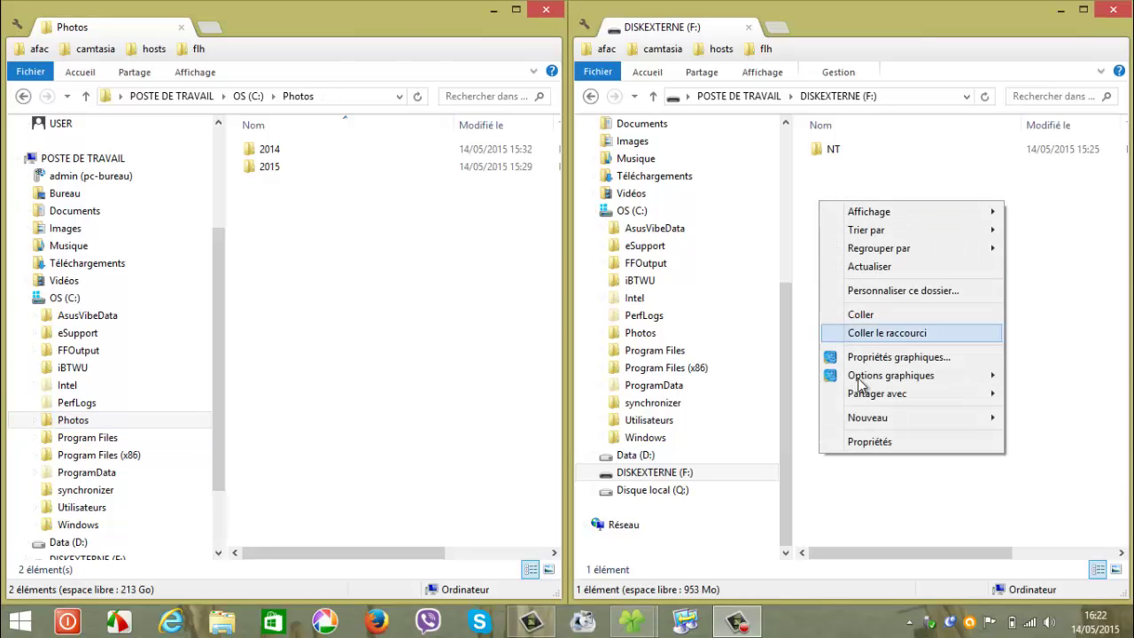
{"action": "mouse_move", "coordinate": [886, 417]}
{"action": "left_click", "coordinate": [716, 191]}
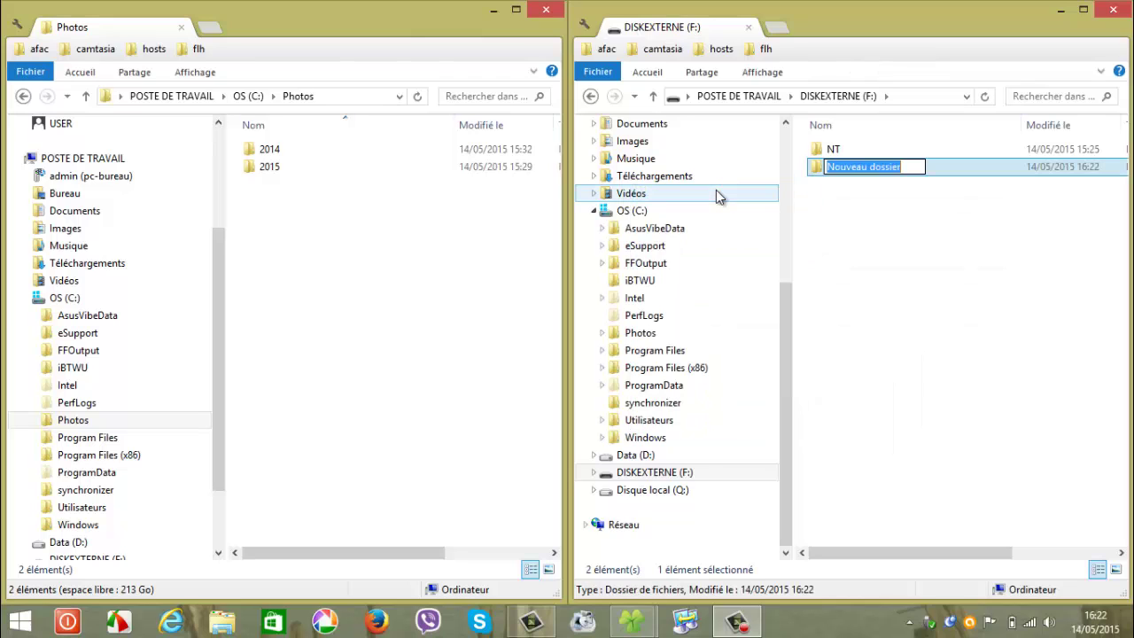
{"action": "type", "text": "s"}
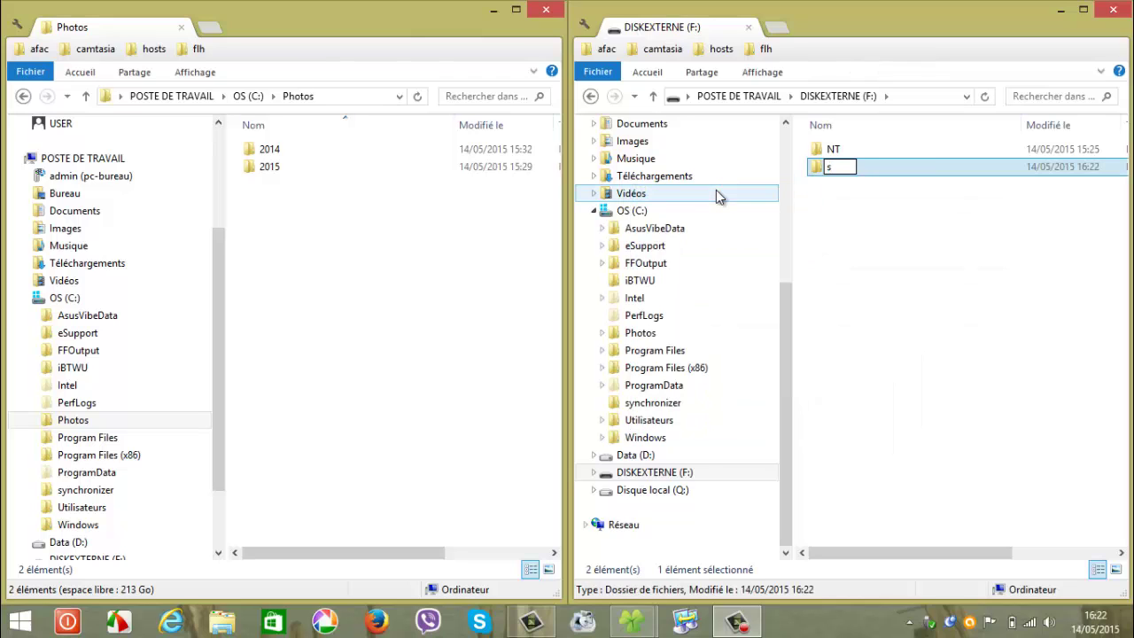
{"action": "type", "text": "auvega"}
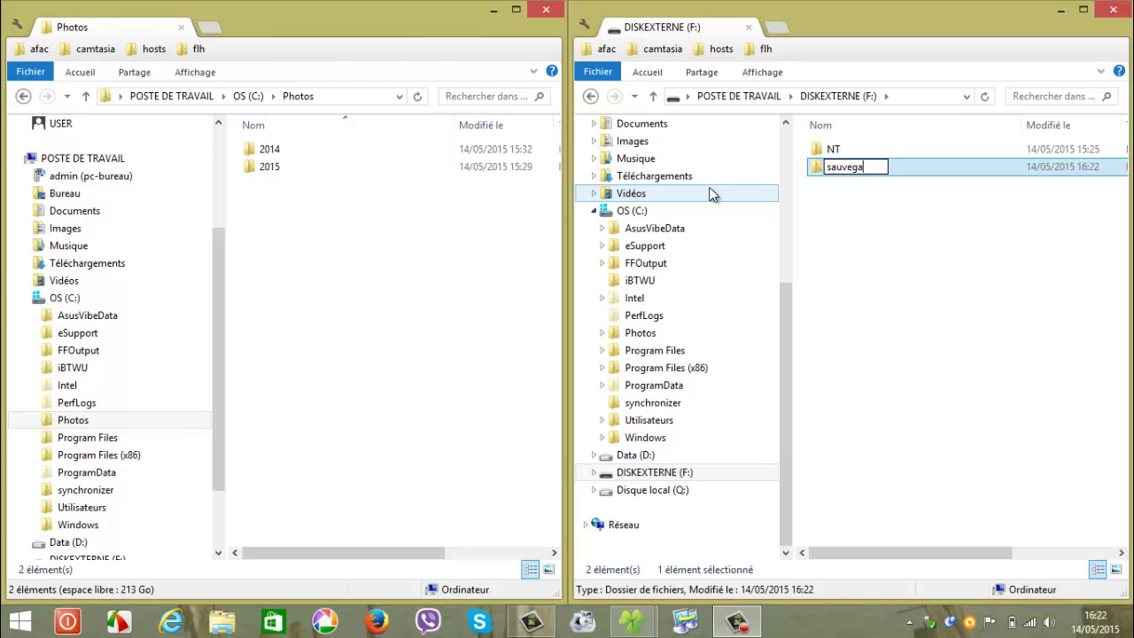
{"action": "type", "text": "rde pho"}
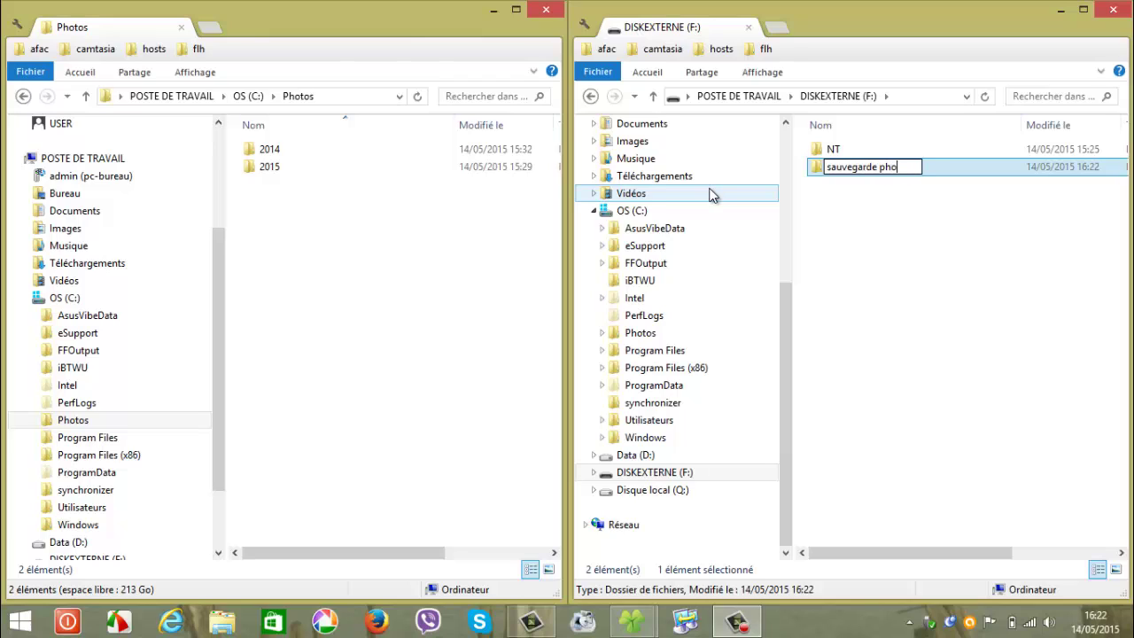
{"action": "type", "text": "tos"}
{"action": "key", "text": "Return"}
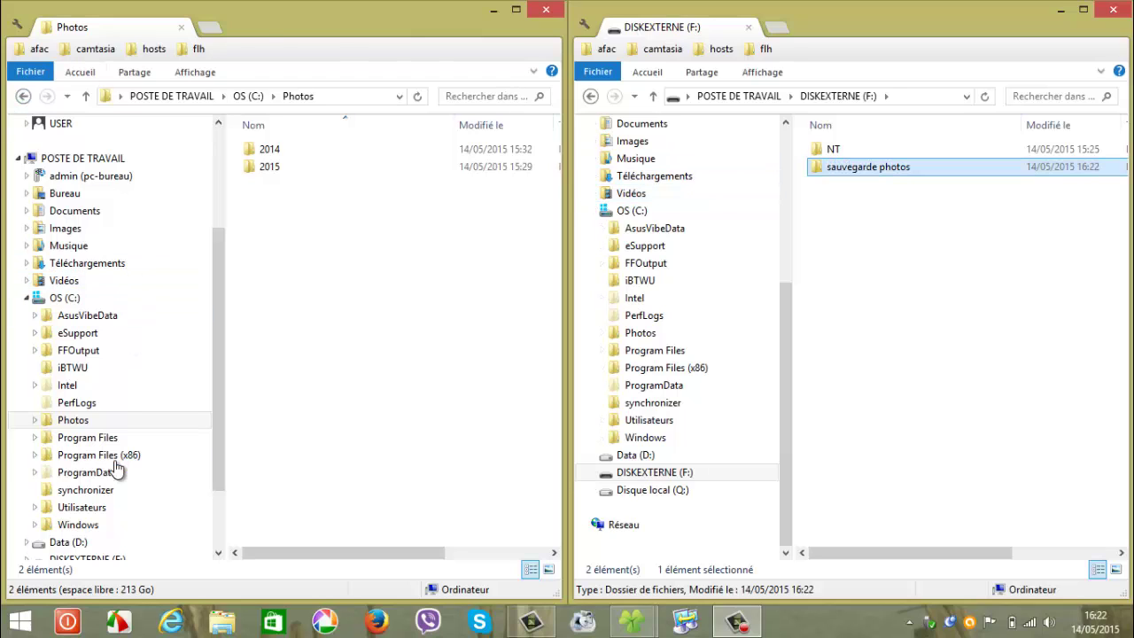
Launch Synchronizer.exe from the synchronizer folder on OS (C:).
{"action": "left_click", "coordinate": [77, 493]}
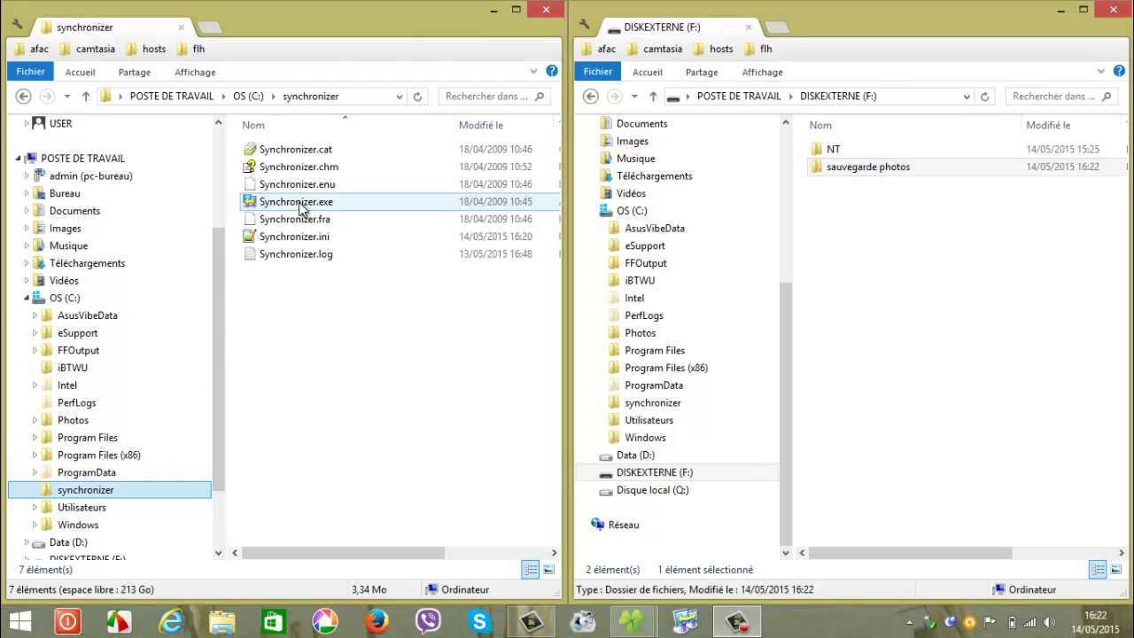
{"action": "mouse_move", "coordinate": [285, 206]}
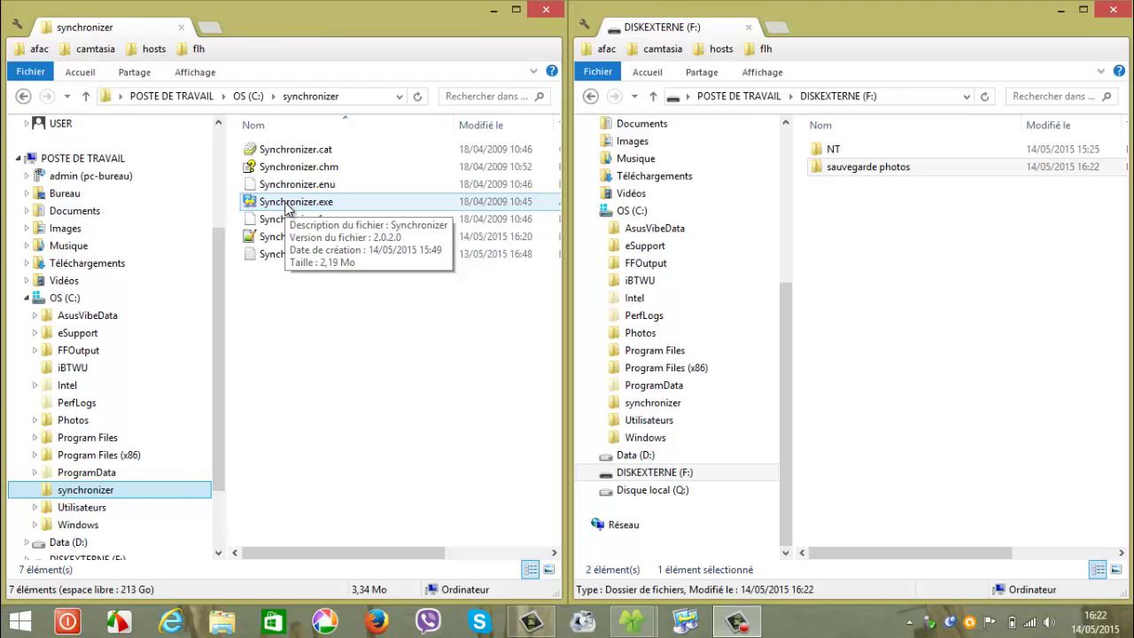
{"action": "left_click", "coordinate": [285, 206]}
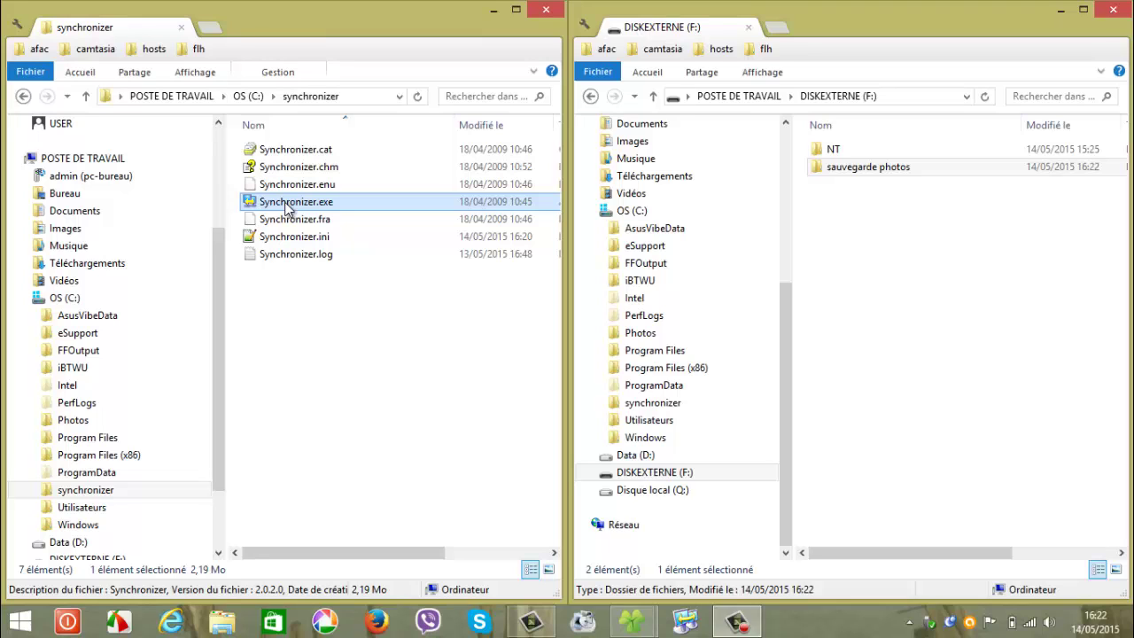
{"action": "double_click", "coordinate": [297, 204]}
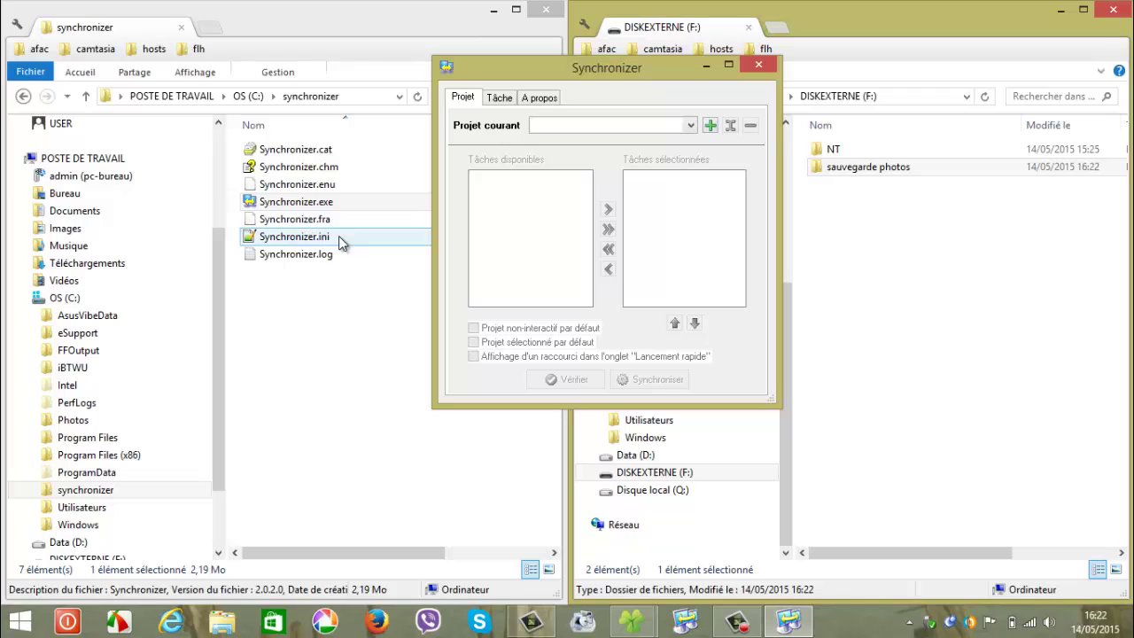
Create a new synchronization task named "sauvegarde photos".
{"action": "left_click", "coordinate": [501, 98]}
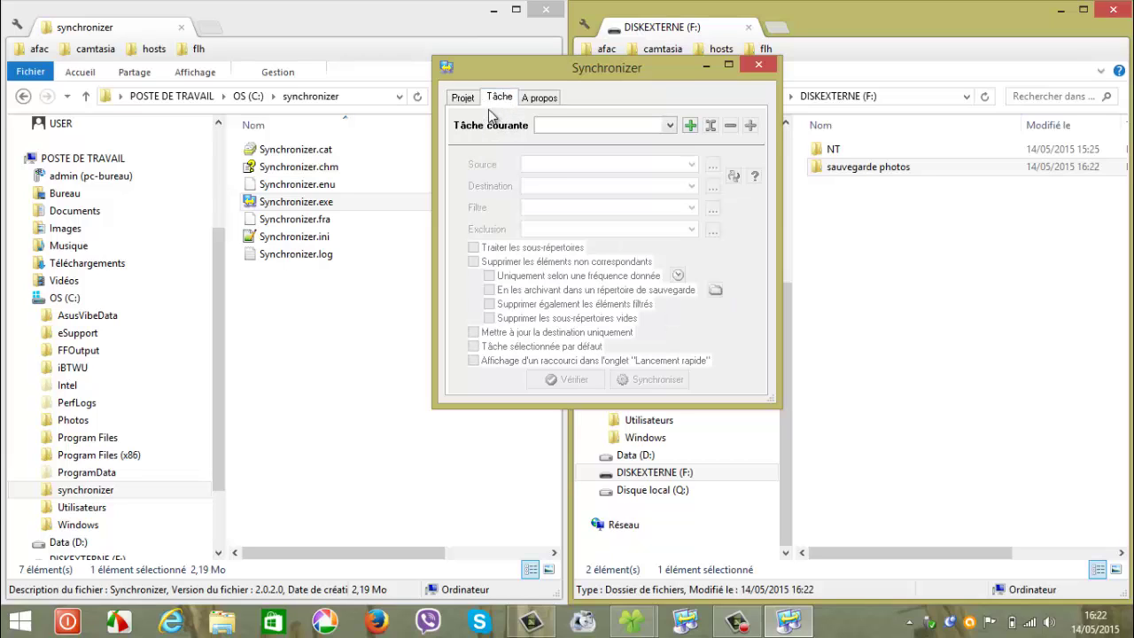
{"action": "left_click", "coordinate": [690, 124]}
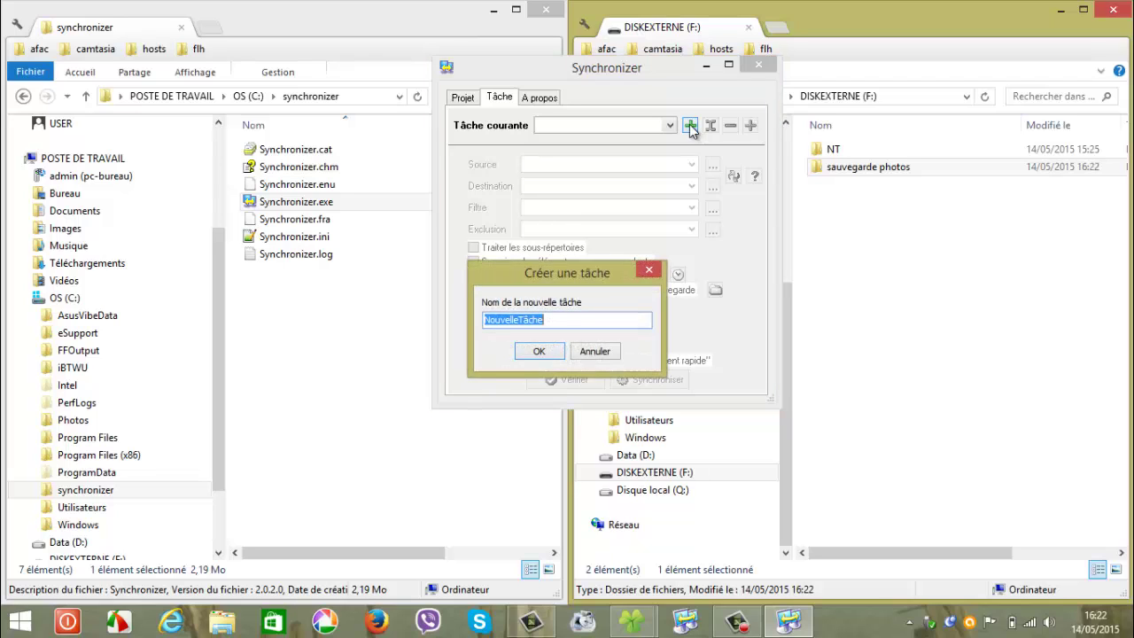
{"action": "type", "text": "s"}
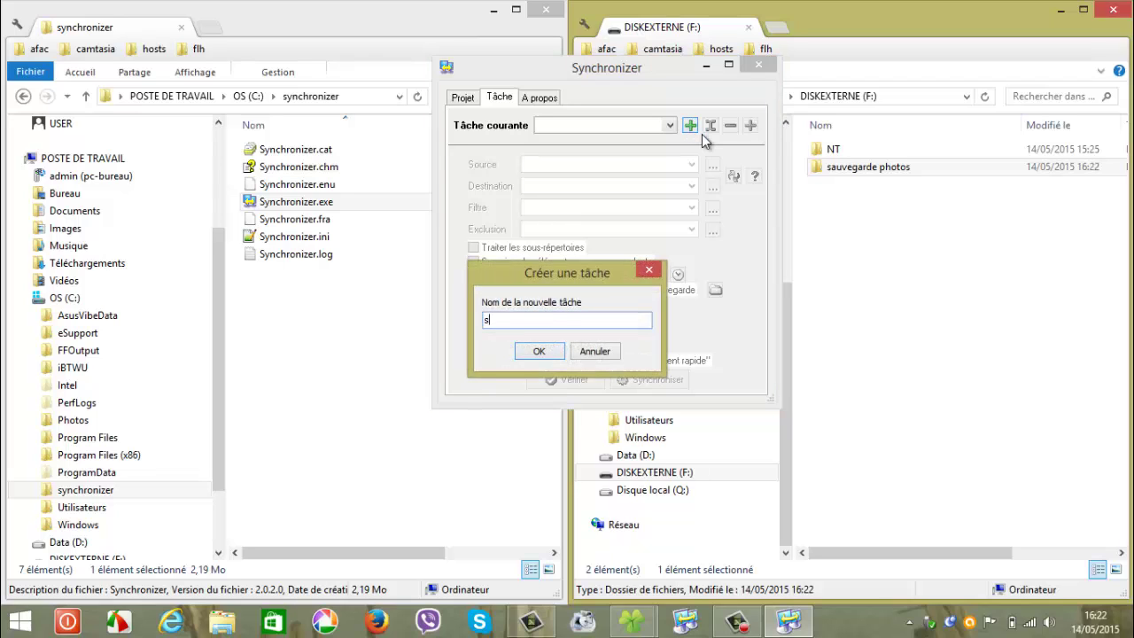
{"action": "type", "text": "auvegarde photos"}
{"action": "left_click", "coordinate": [538, 352]}
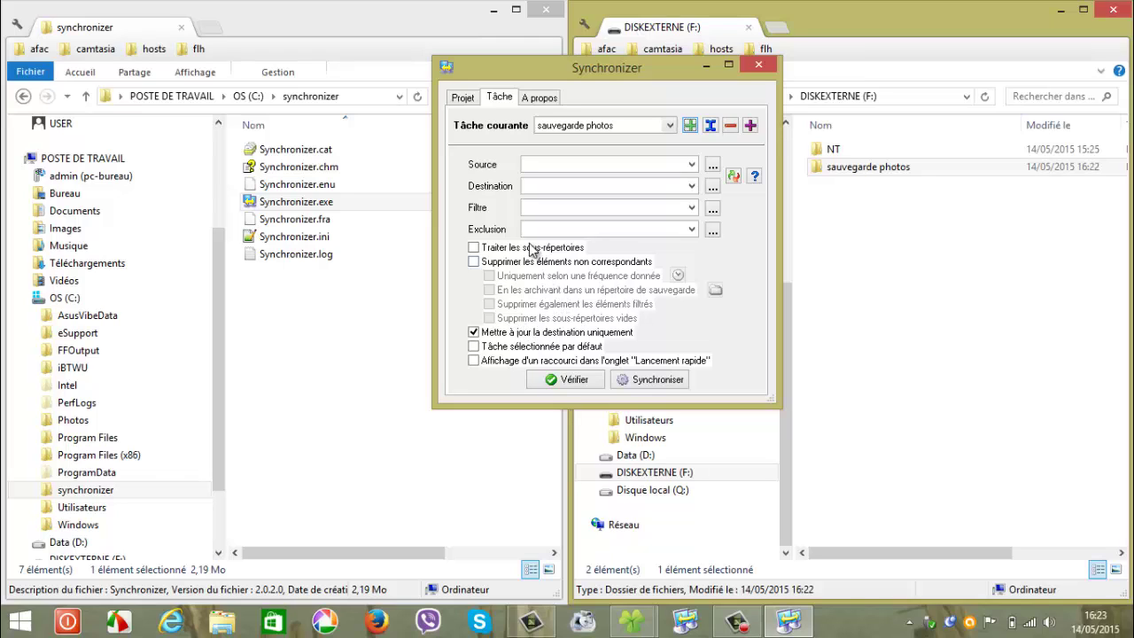
Set the task's source folder to C:\Photos.
{"action": "left_click", "coordinate": [713, 169]}
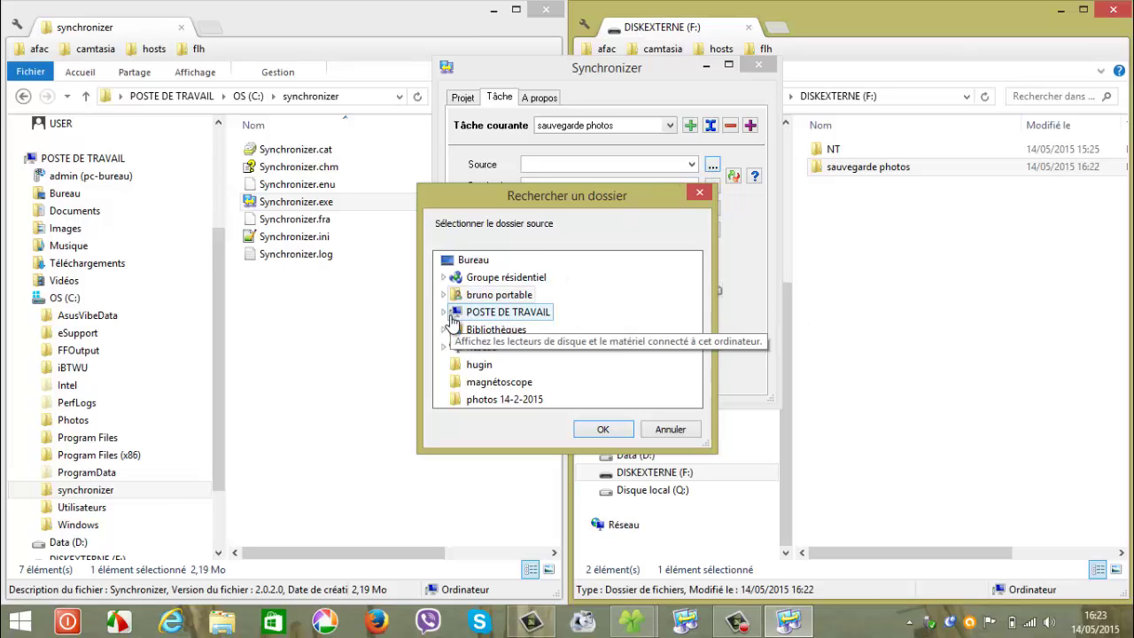
{"action": "left_click", "coordinate": [445, 311]}
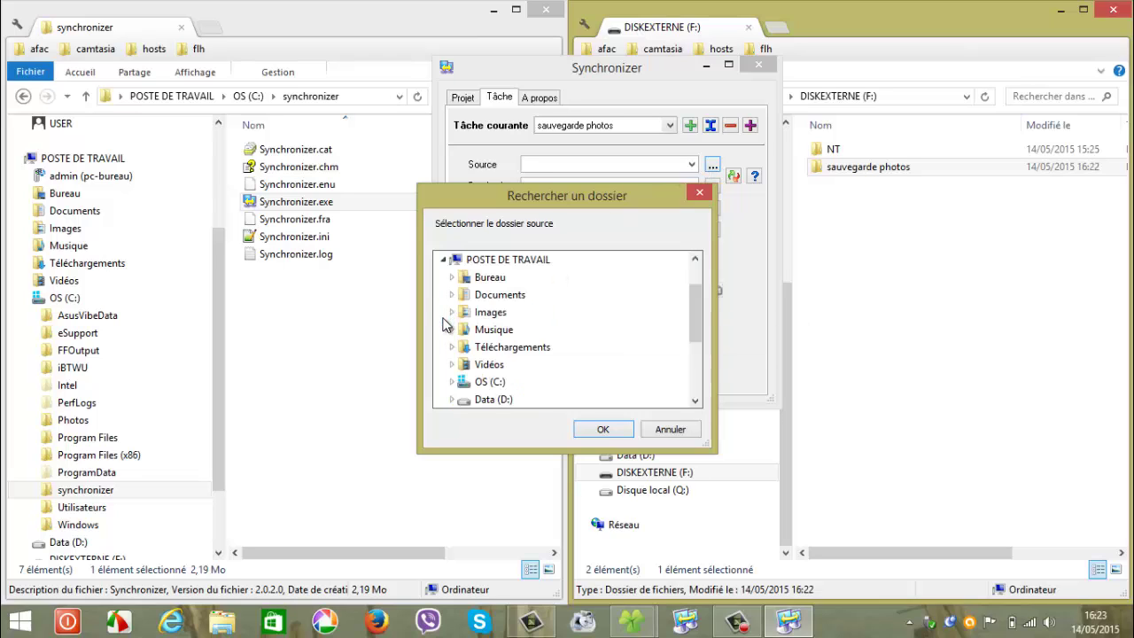
{"action": "left_click", "coordinate": [451, 382]}
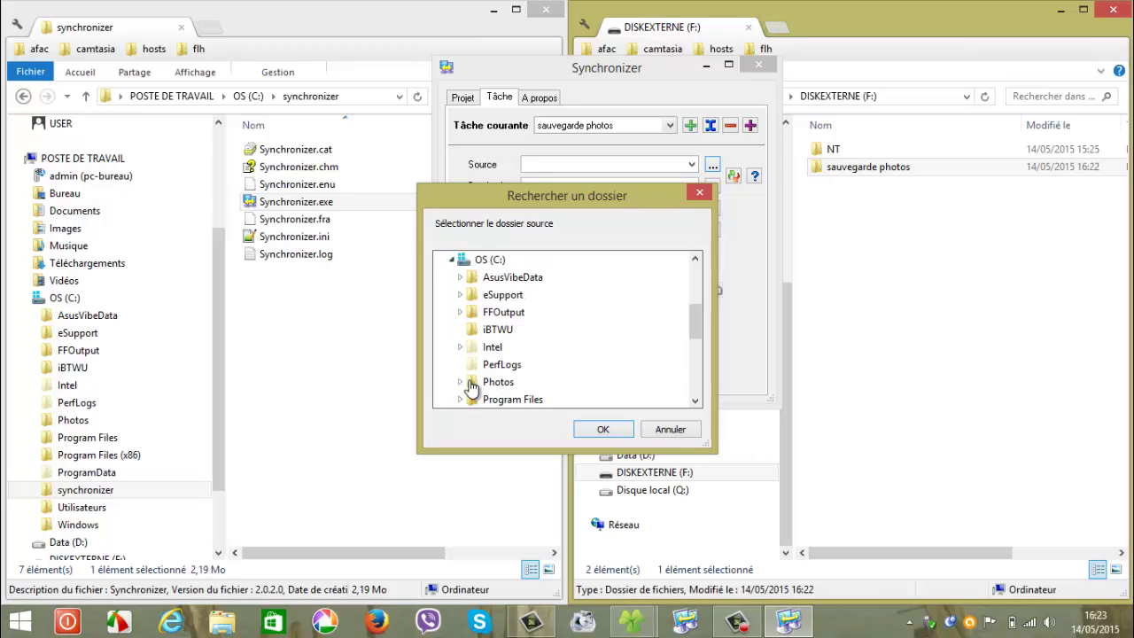
{"action": "double_click", "coordinate": [502, 384]}
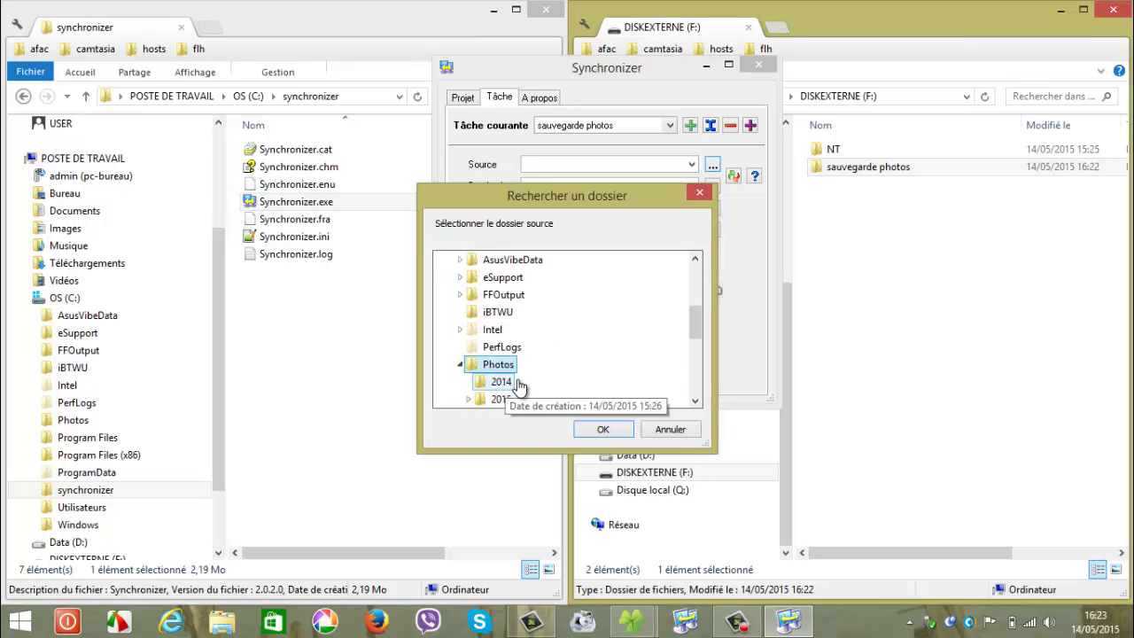
{"action": "left_click", "coordinate": [605, 430]}
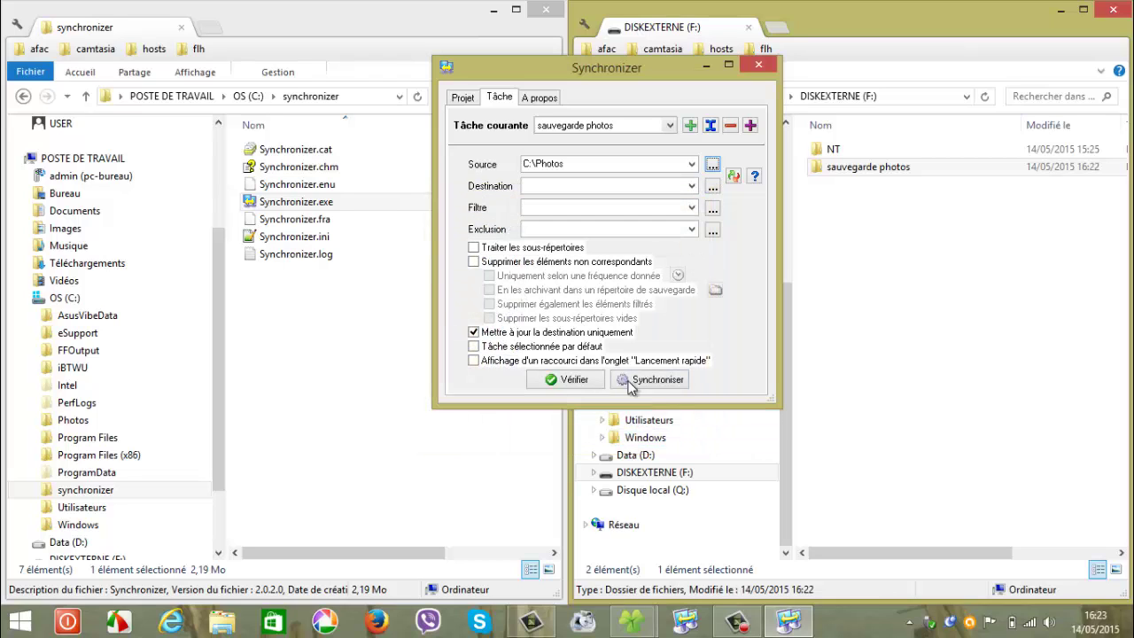
Set the task's destination to the "sauvegarde photos" folder on DISKEXTERNE (F:).
{"action": "left_click", "coordinate": [709, 188]}
{"action": "left_click", "coordinate": [714, 188]}
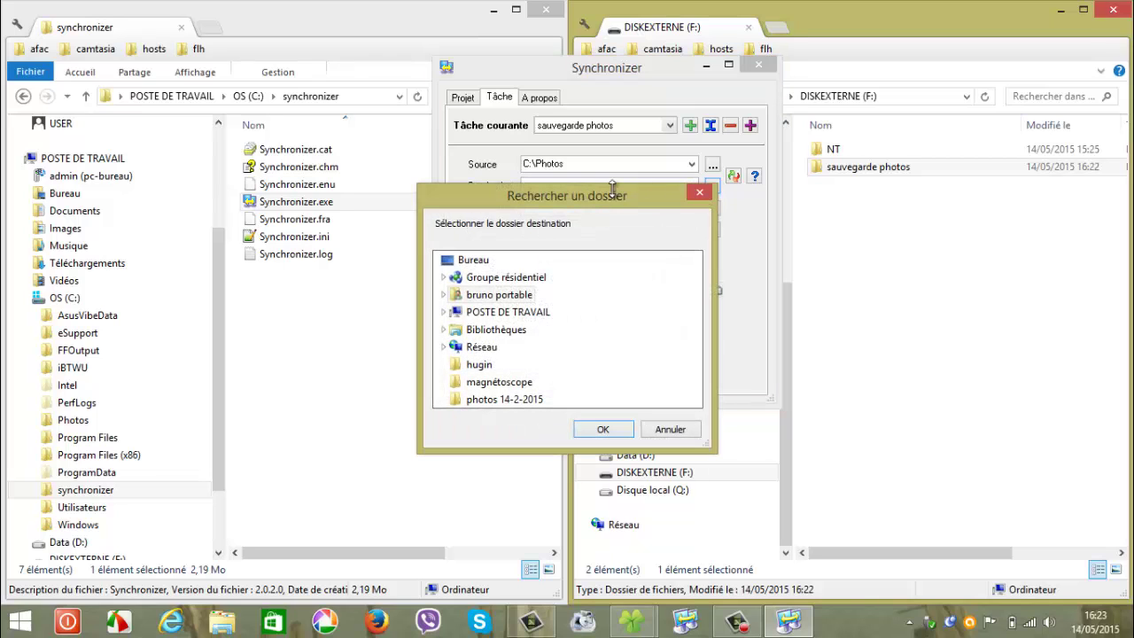
{"action": "left_click", "coordinate": [444, 312]}
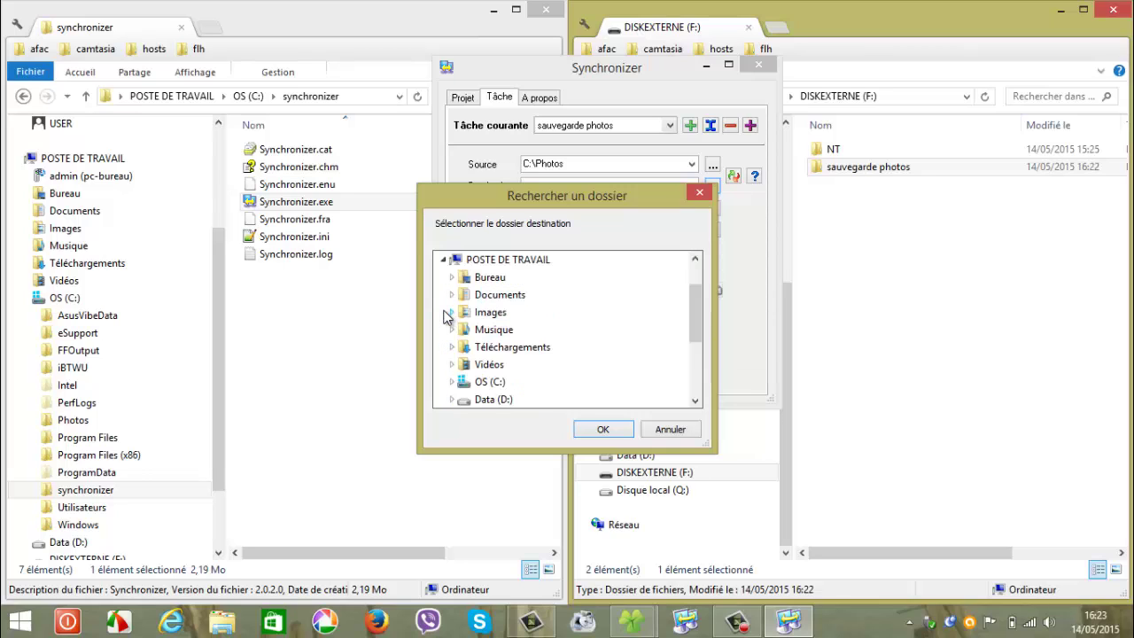
{"action": "scroll", "coordinate": [446, 317], "scroll_direction": "down", "scroll_amount": 2}
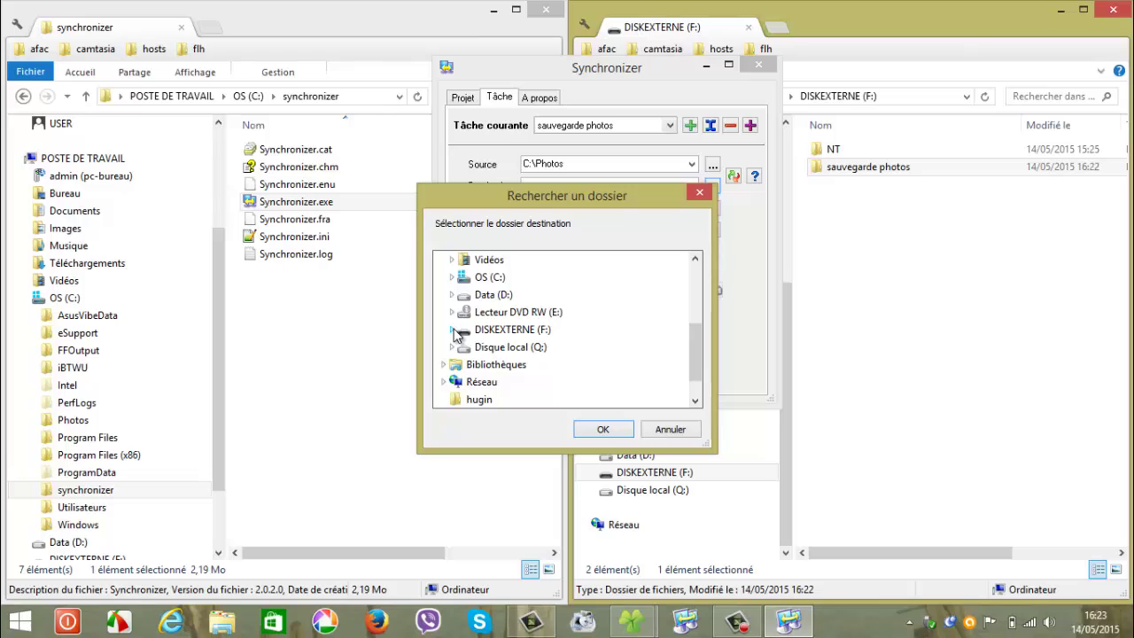
{"action": "left_click", "coordinate": [453, 329]}
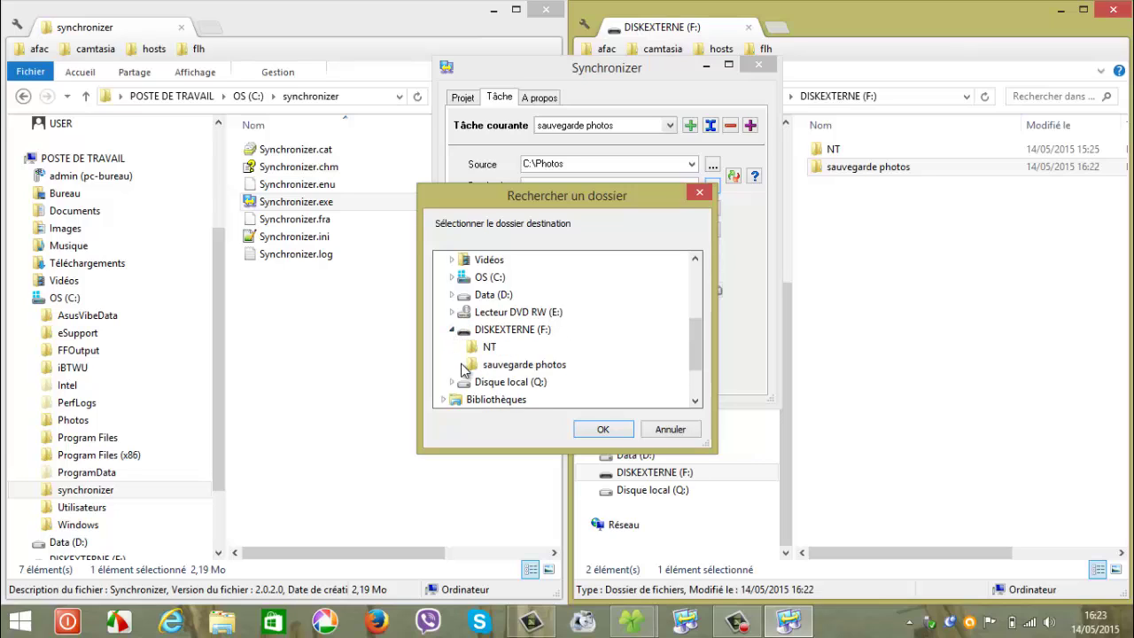
{"action": "left_click", "coordinate": [511, 366]}
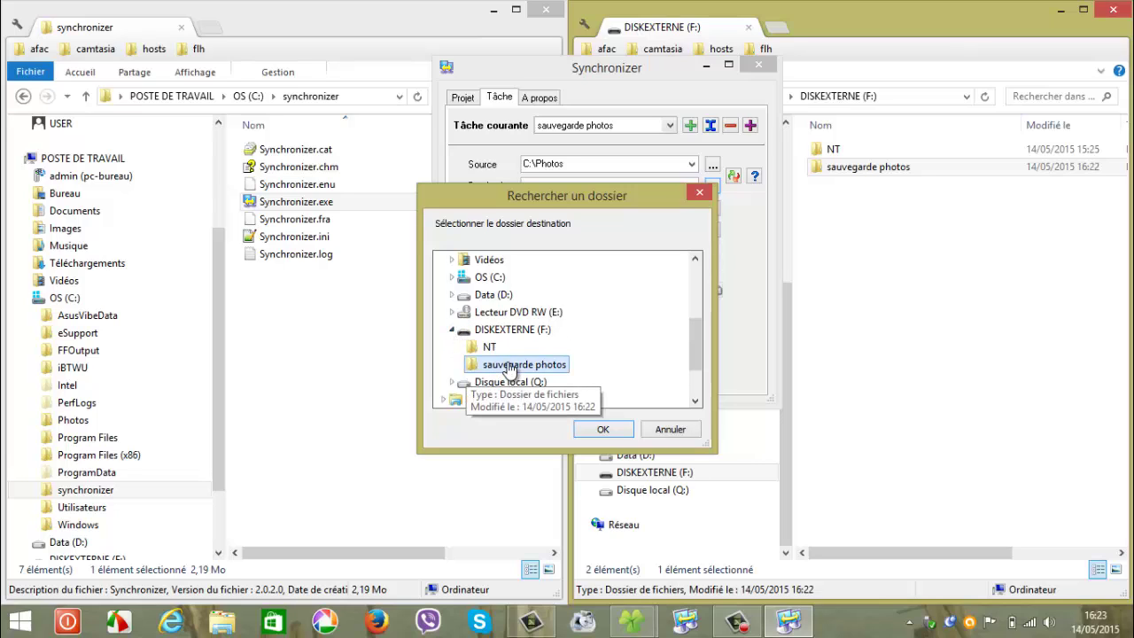
{"action": "left_click", "coordinate": [603, 429]}
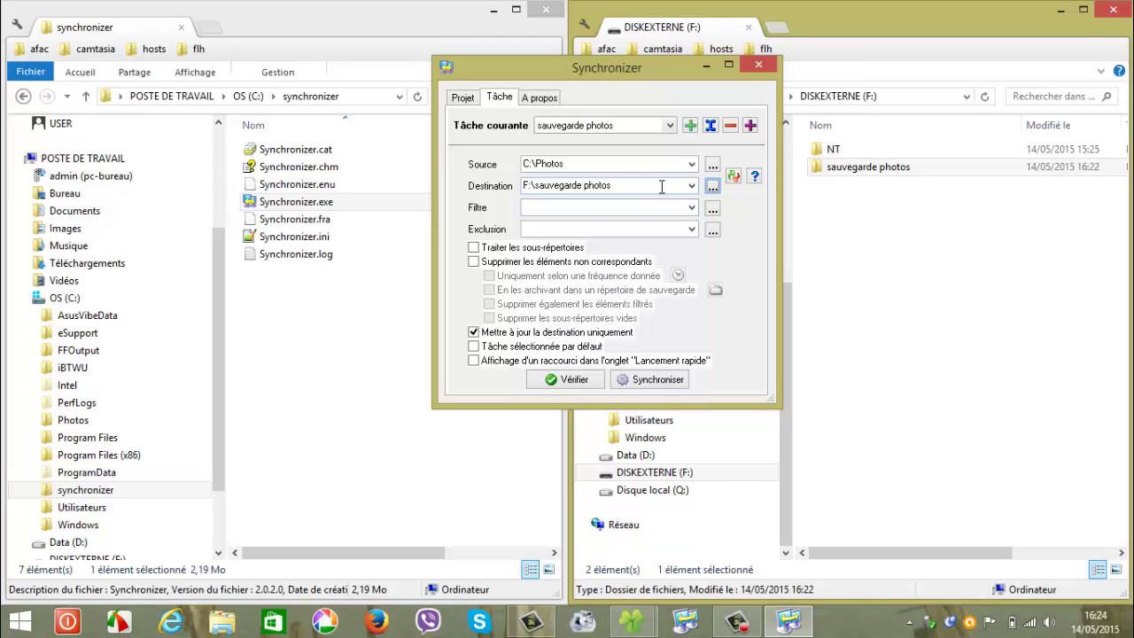
Enable "Traiter les sous-répertoires" for the "sauvegarde photos" task, verify it and run the synchronization.
{"action": "left_click", "coordinate": [475, 249]}
{"action": "left_click", "coordinate": [577, 383]}
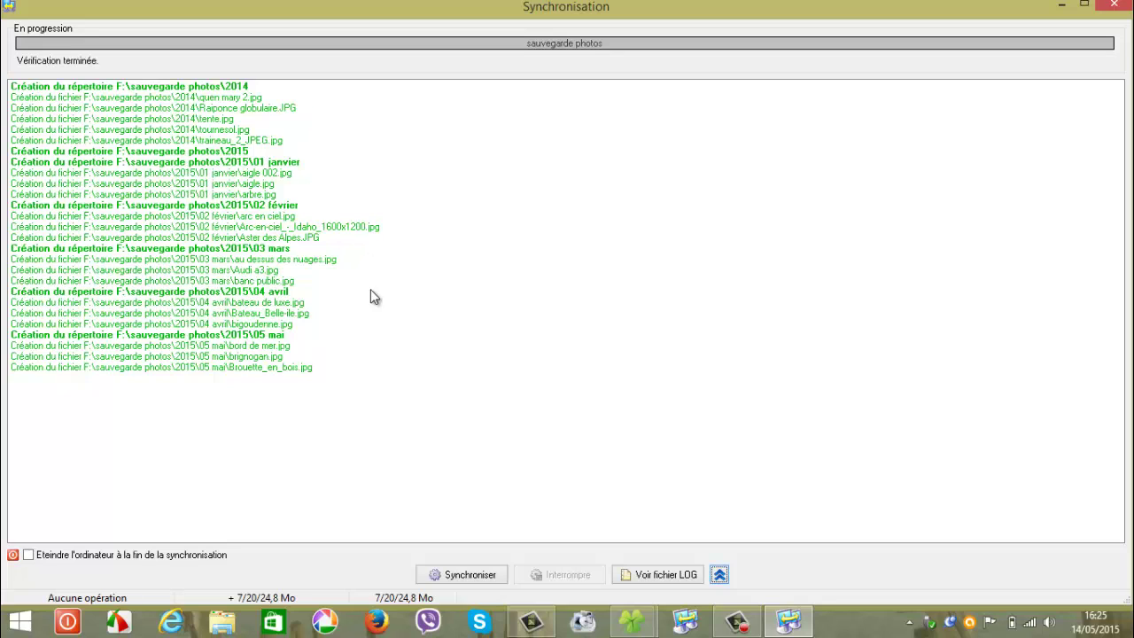
{"action": "left_click", "coordinate": [470, 576]}
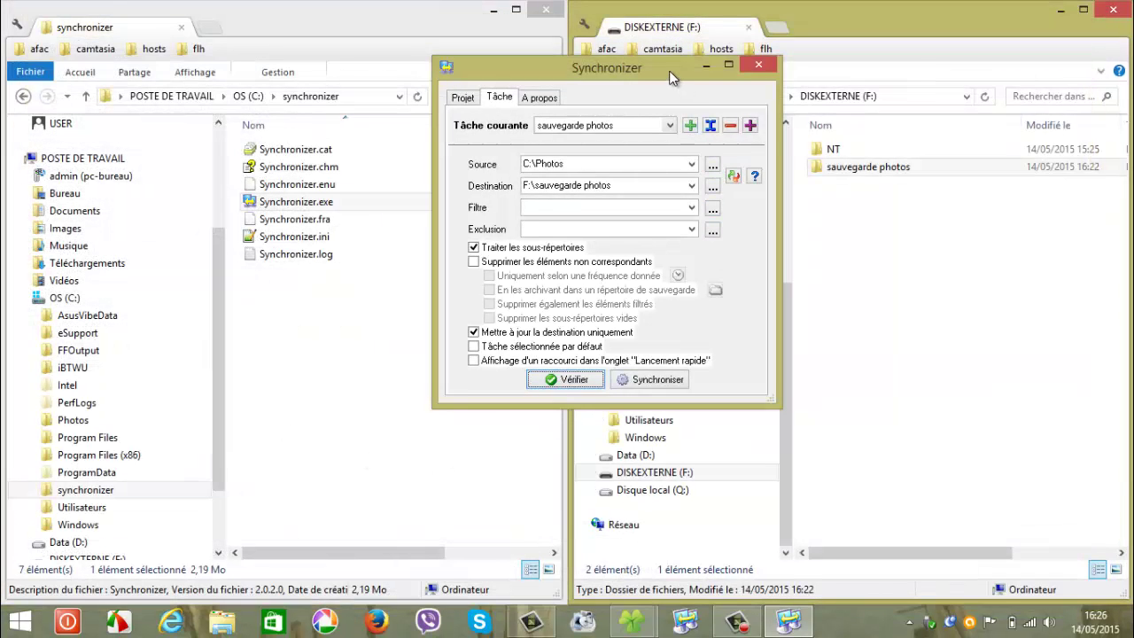
Examine the backed-up 2014, 2015, 01 janvier and 02 février folders inside "sauvegarde photos" on DISKEXTERNE (F:).
{"action": "left_click_drag", "start_coordinate": [664, 74], "coordinate": [326, 110]}
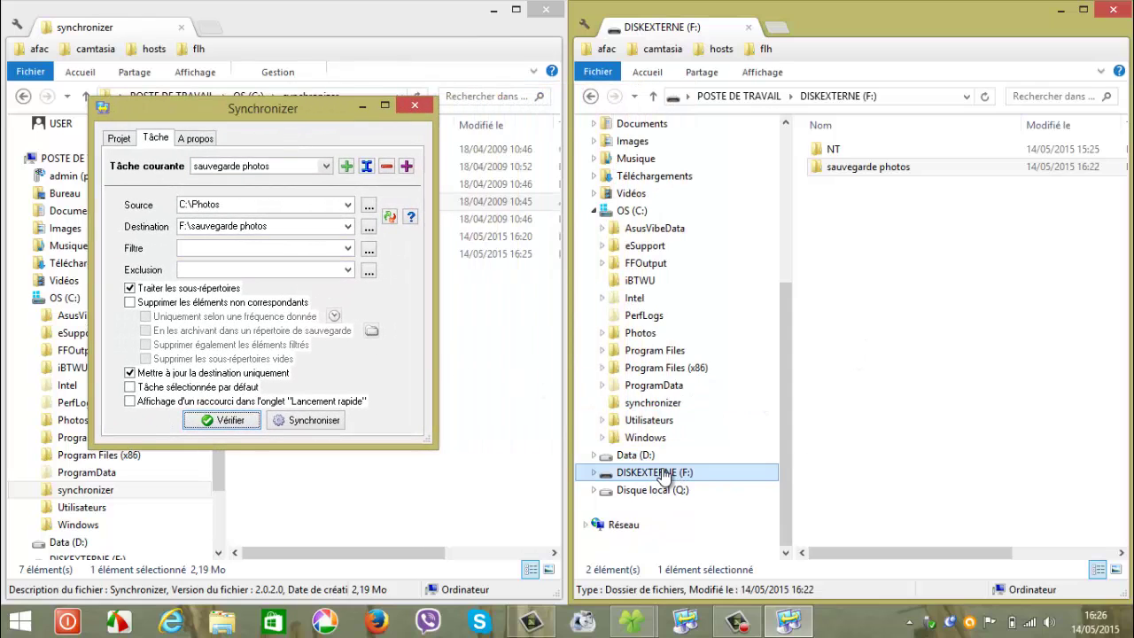
{"action": "left_click", "coordinate": [844, 169]}
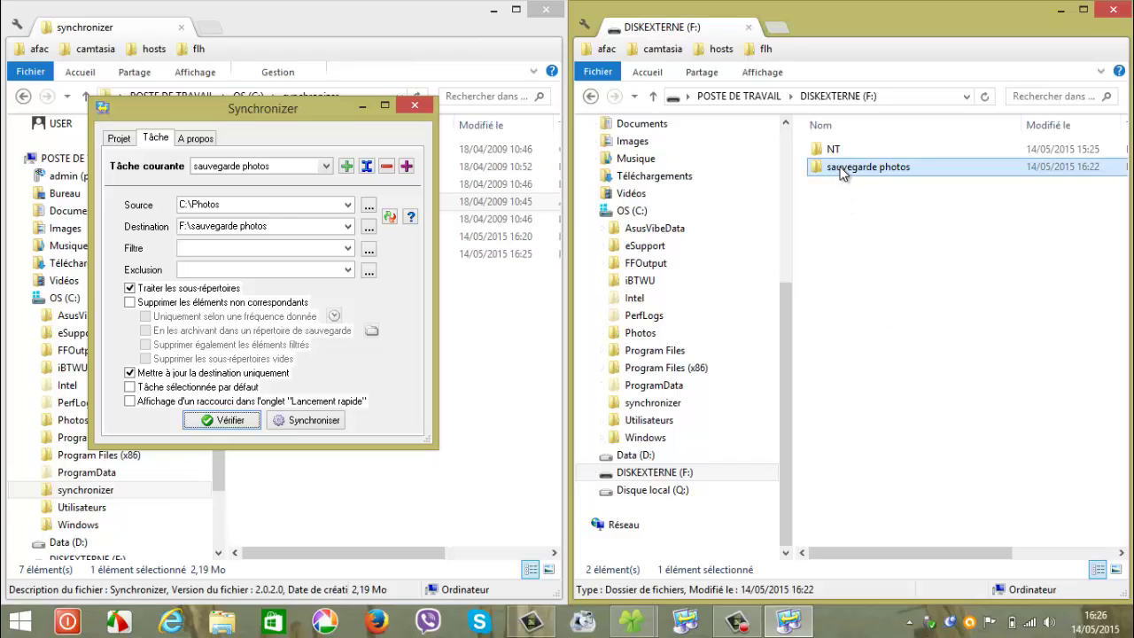
{"action": "double_click", "coordinate": [842, 170]}
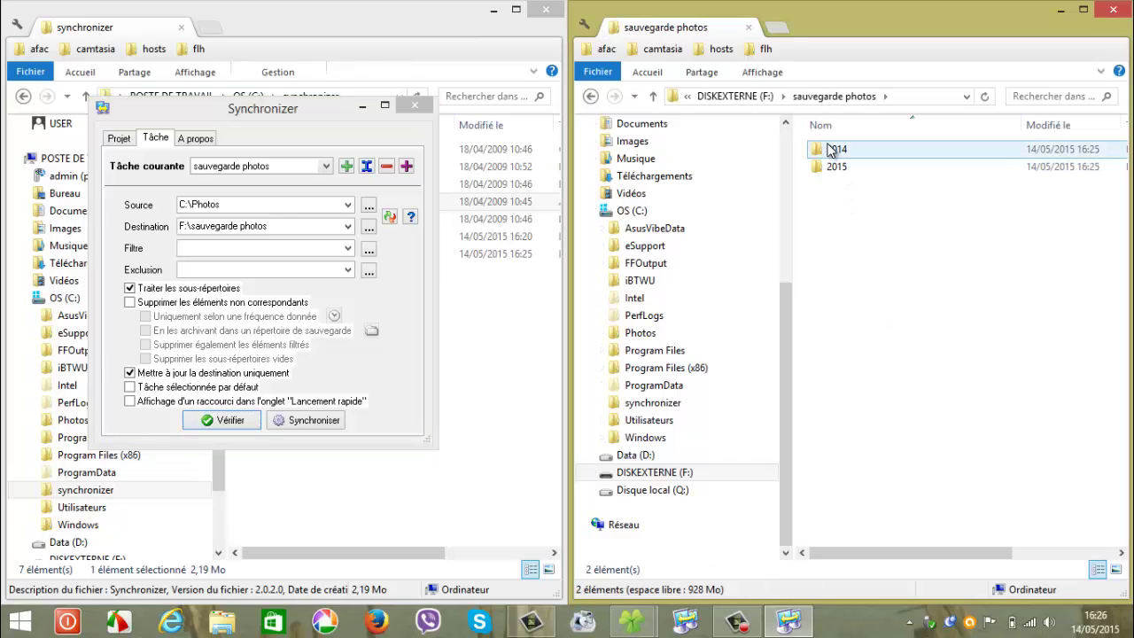
{"action": "double_click", "coordinate": [833, 150]}
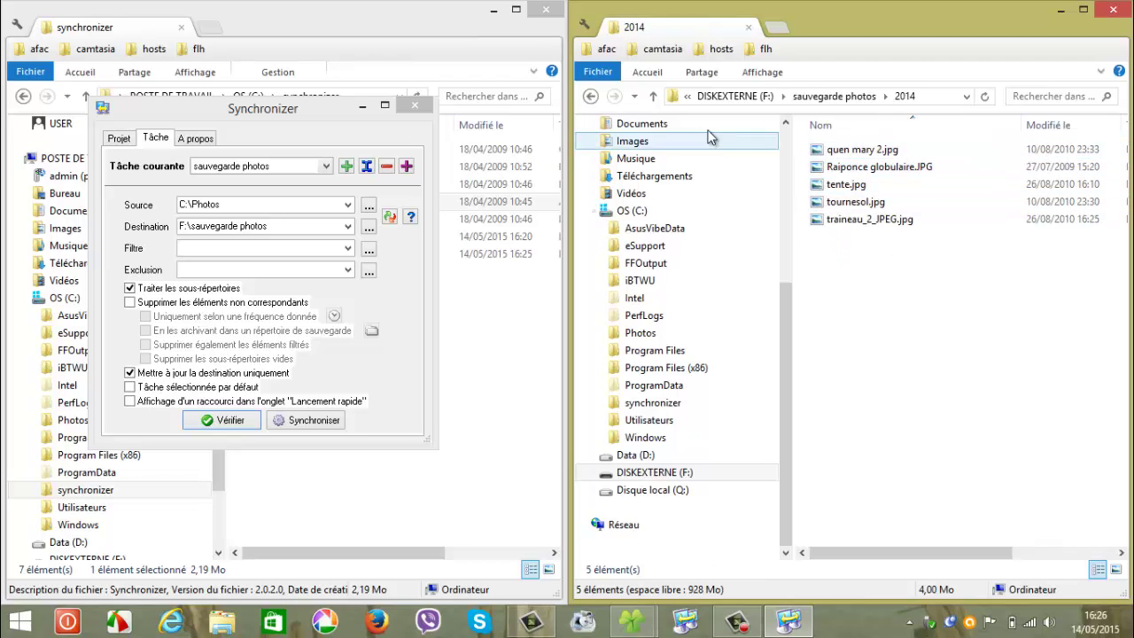
{"action": "left_click", "coordinate": [592, 95]}
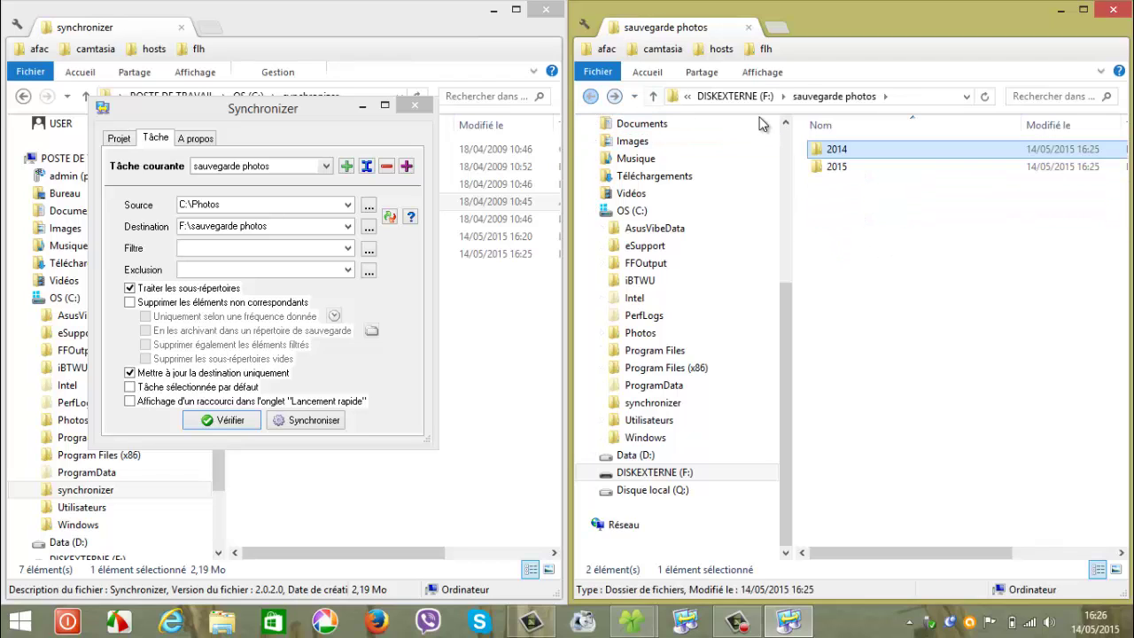
{"action": "double_click", "coordinate": [836, 168]}
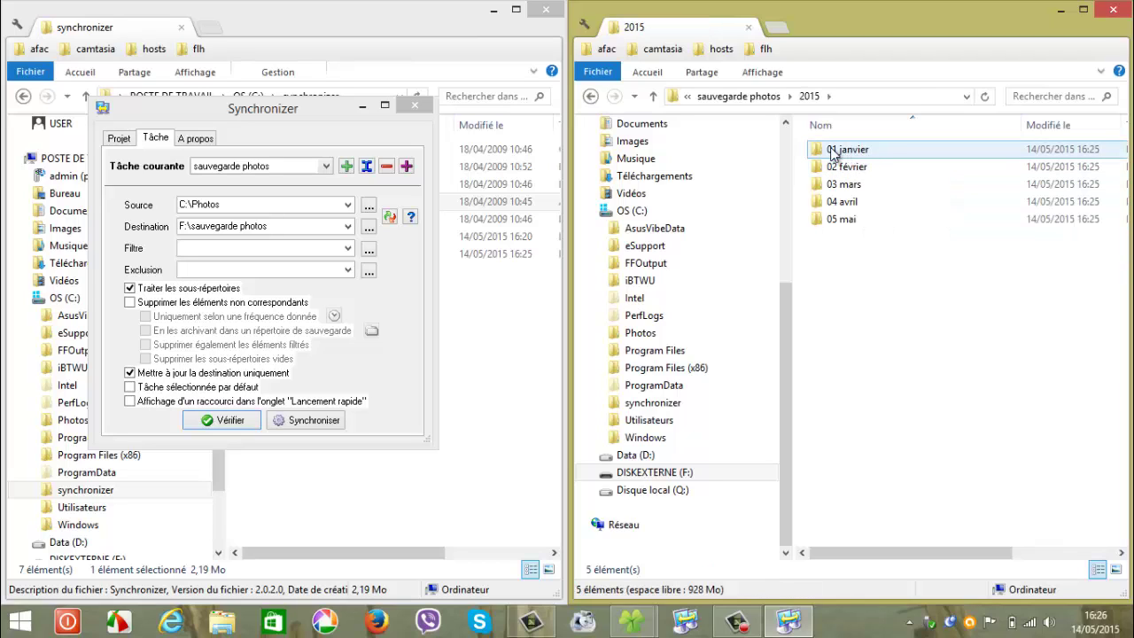
{"action": "double_click", "coordinate": [833, 152]}
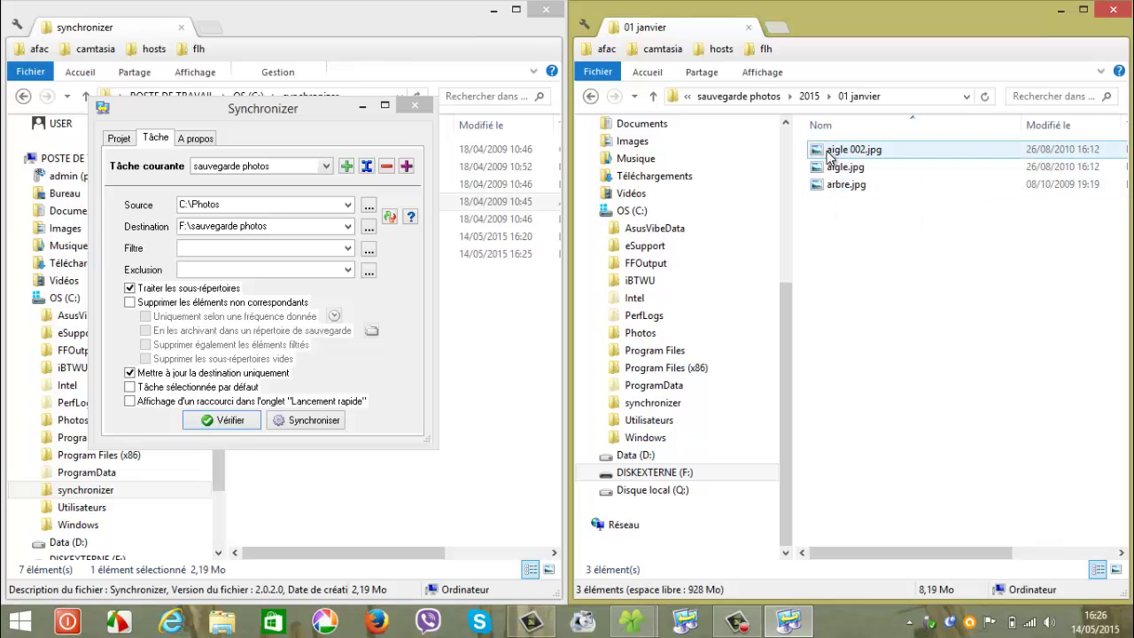
{"action": "left_click", "coordinate": [590, 95]}
{"action": "double_click", "coordinate": [846, 166]}
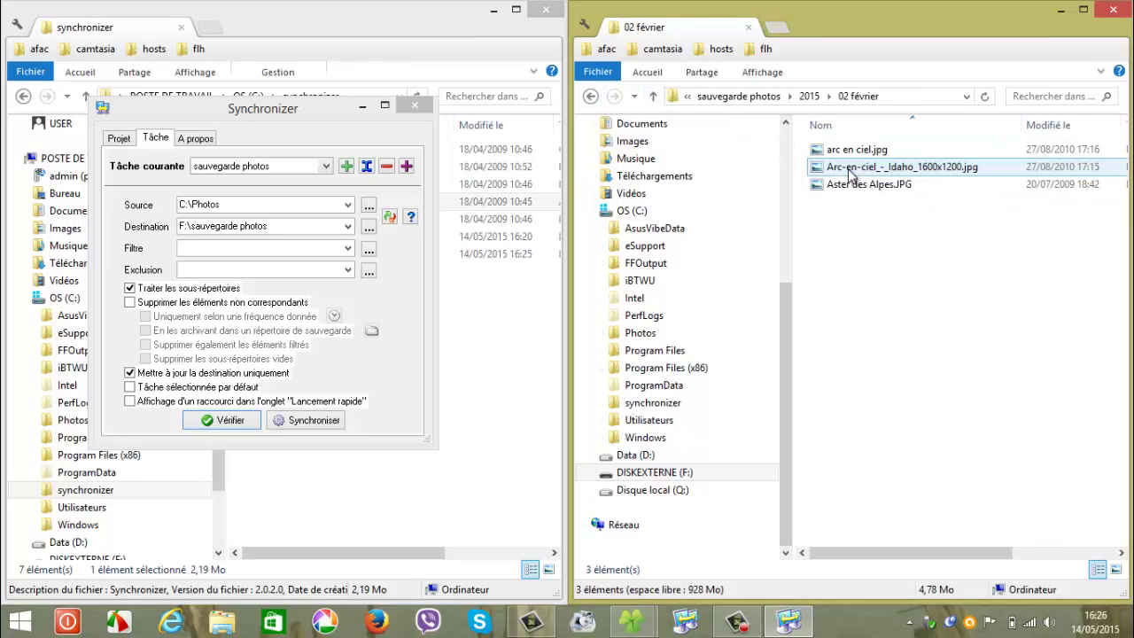
{"action": "left_click", "coordinate": [591, 95]}
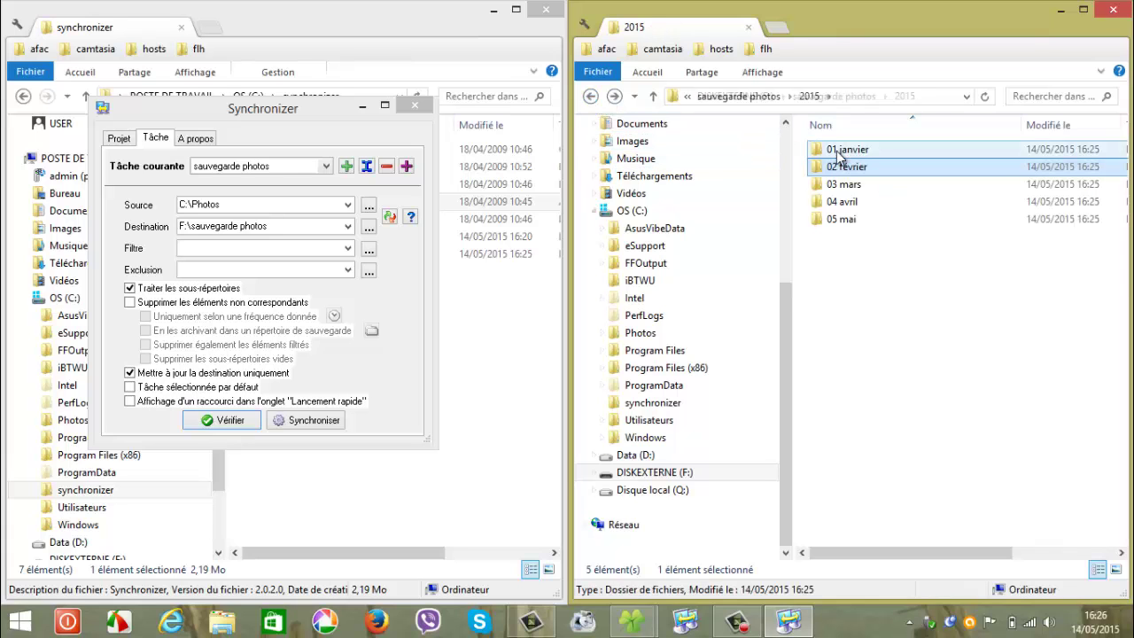
Paste the copied photos mont st michel.jpg, st cado 002.jpg and st malo.jpg into C:\Photos\2015\05 mai.
{"action": "left_click", "coordinate": [315, 110]}
{"action": "left_click_drag", "start_coordinate": [324, 118], "coordinate": [749, 96]}
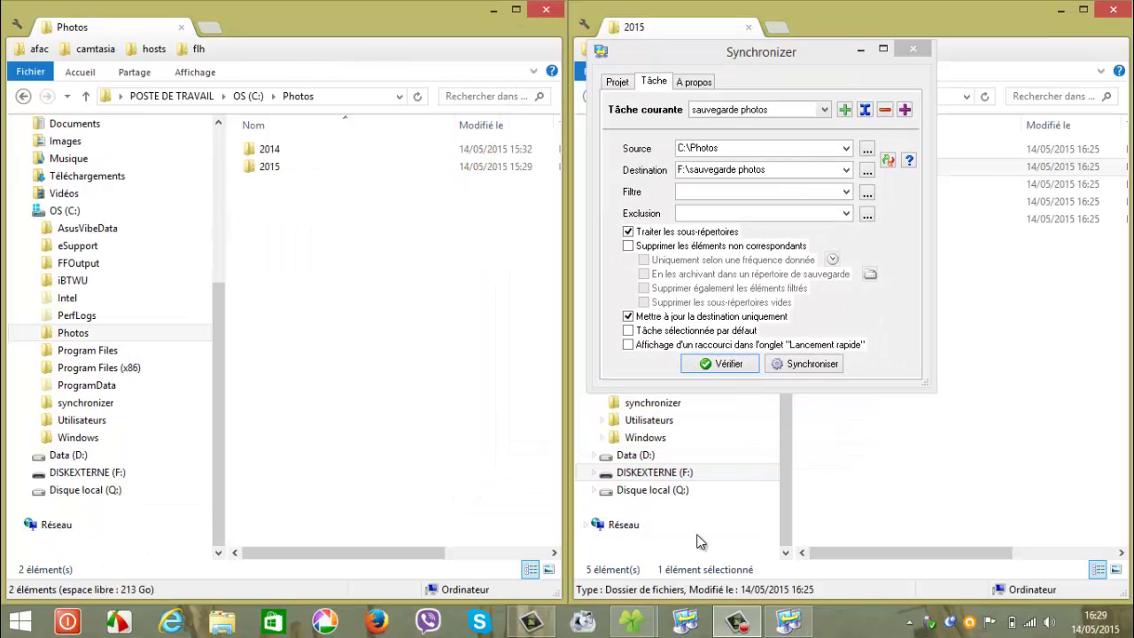
{"action": "left_click", "coordinate": [33, 334]}
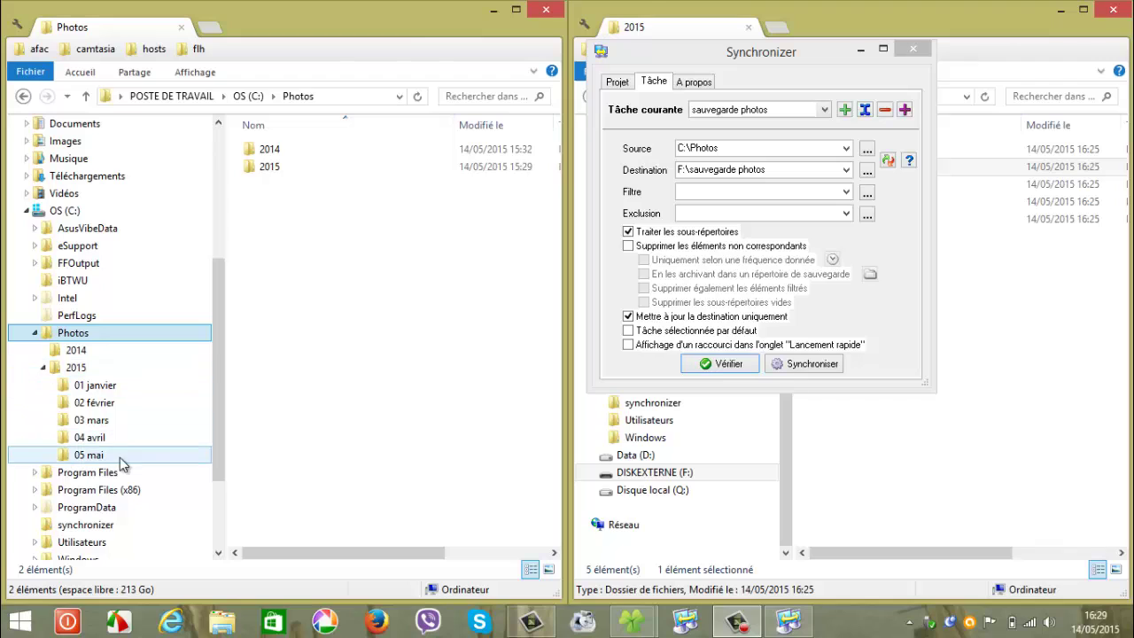
{"action": "left_click", "coordinate": [94, 456]}
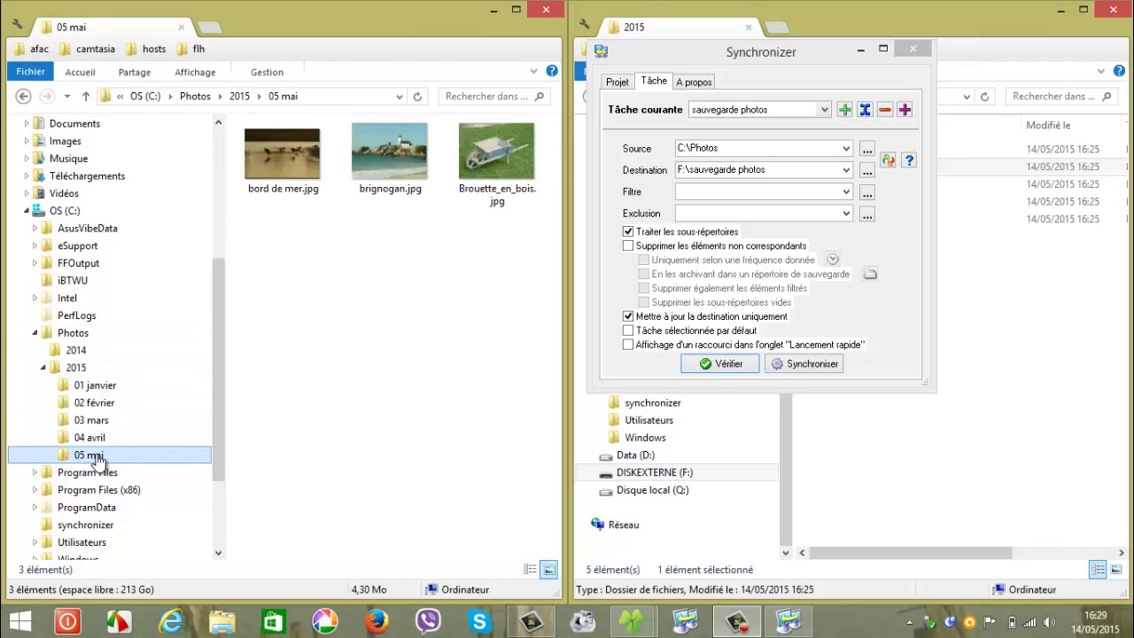
{"action": "key", "text": "ctrl+v"}
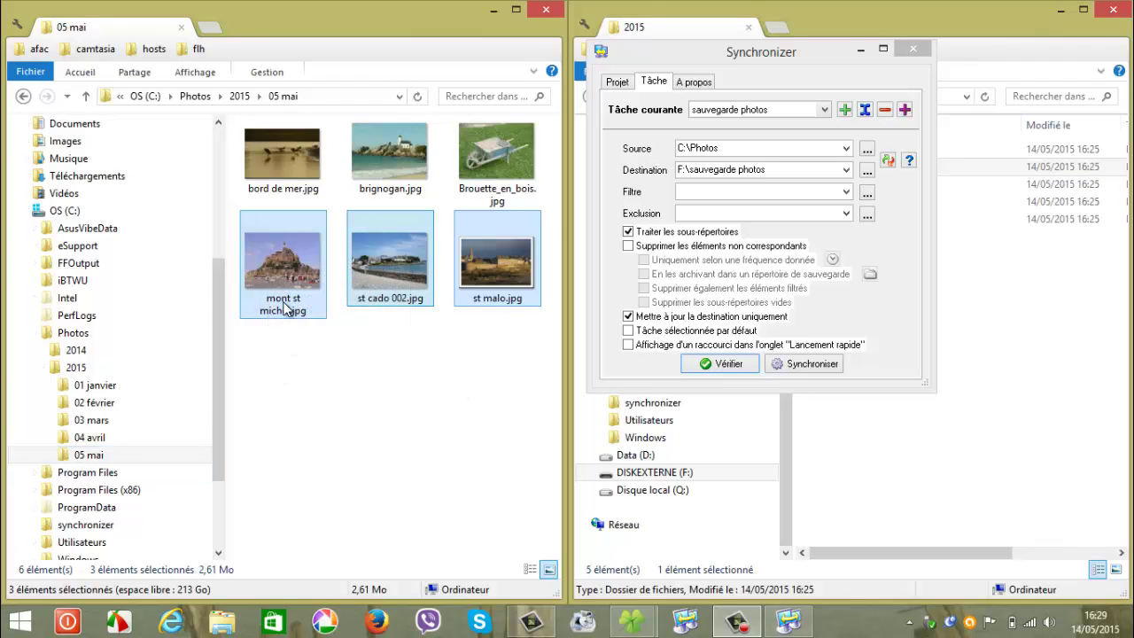
{"action": "left_click", "coordinate": [292, 401]}
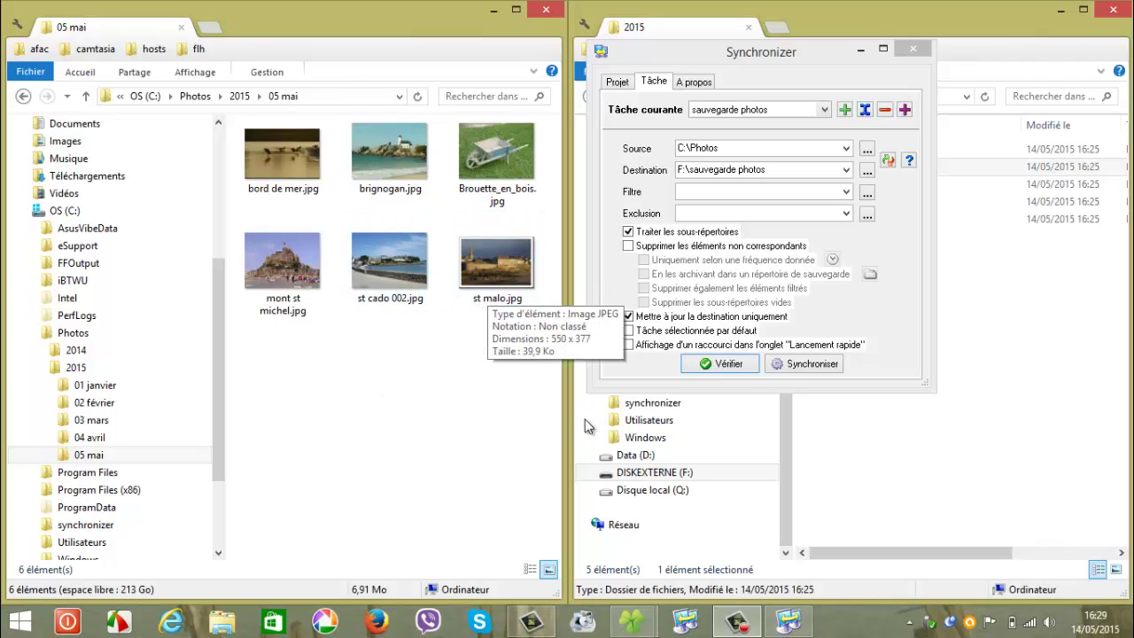
Select the "sauvegarde photos" task, verify it and synchronize the new photos to the external drive.
{"action": "left_click", "coordinate": [817, 110]}
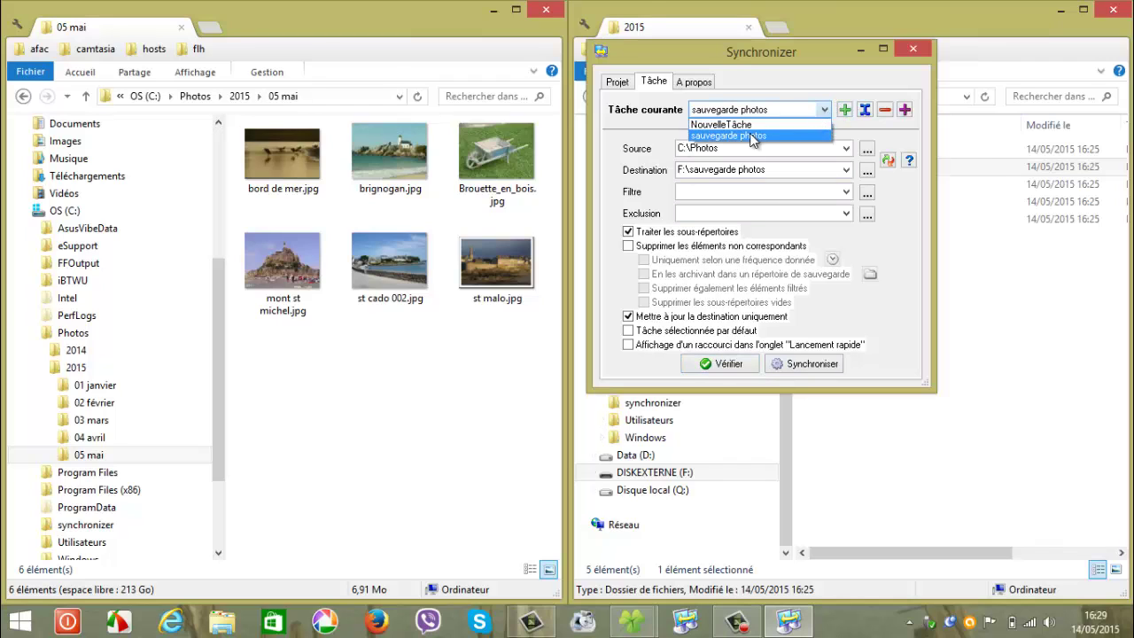
{"action": "left_click", "coordinate": [751, 140]}
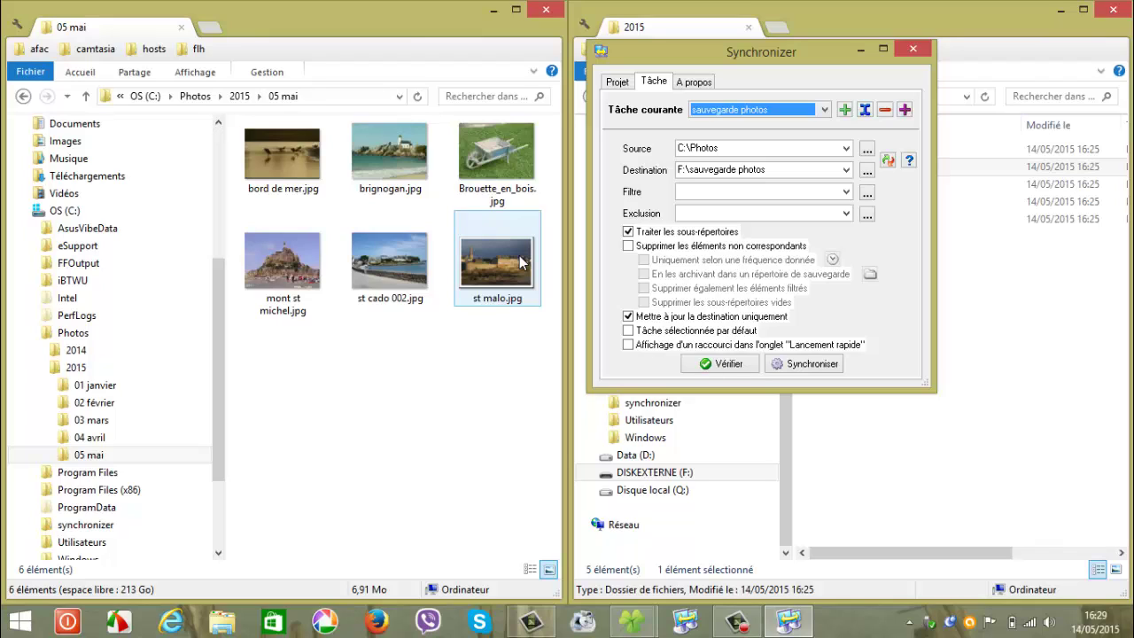
{"action": "left_click", "coordinate": [737, 364]}
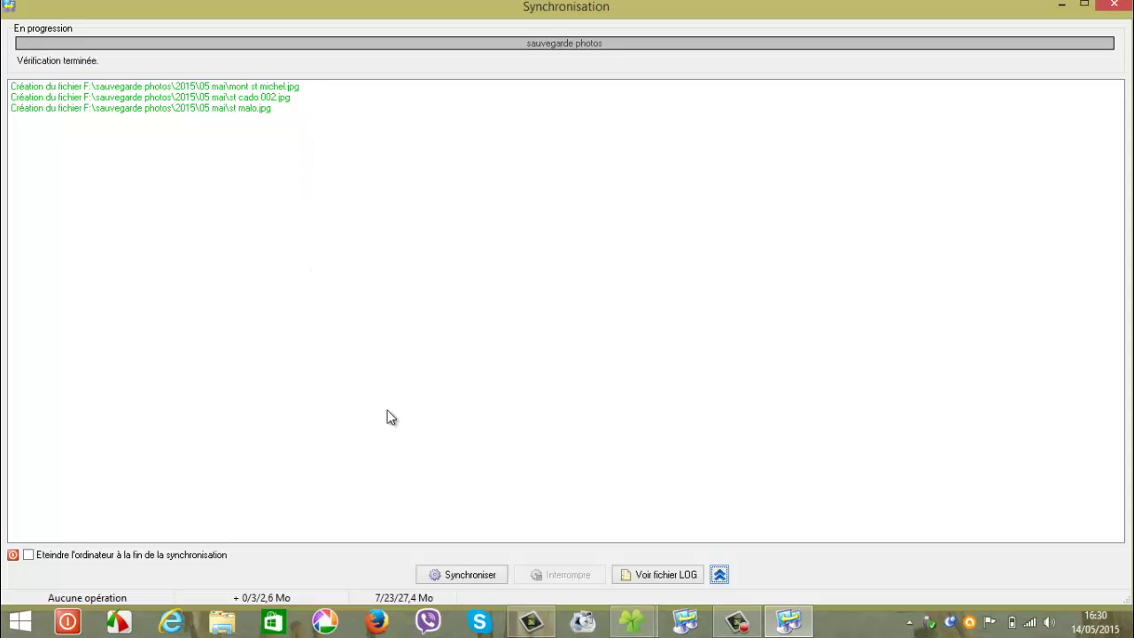
{"action": "left_click", "coordinate": [466, 574]}
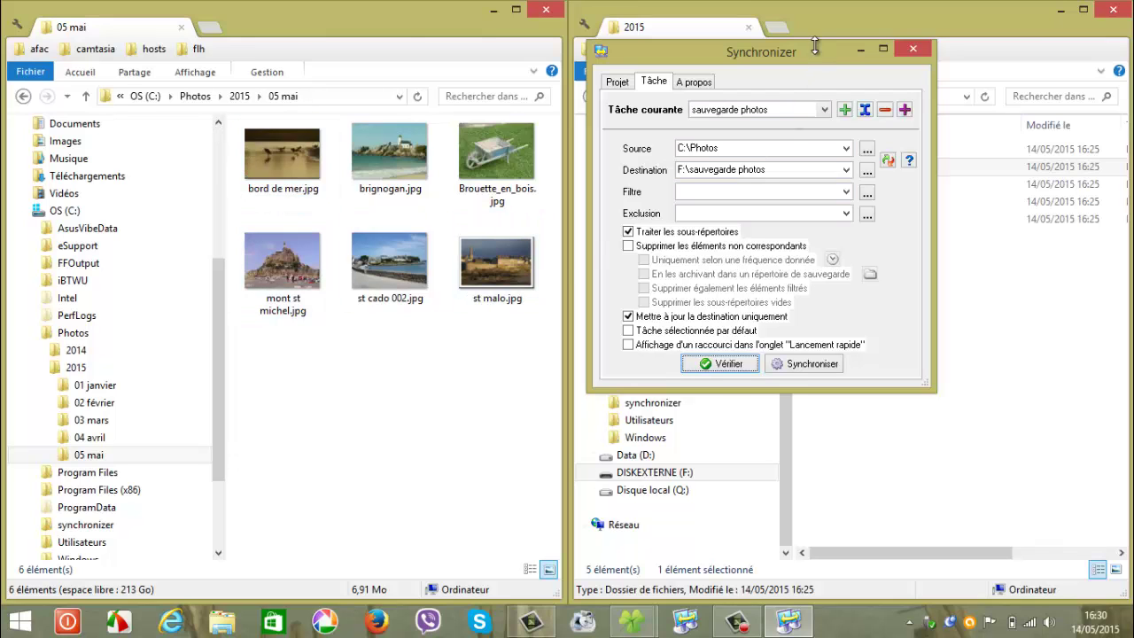
Check the contents of the backup folder sauvegarde photos\2015\05 mai on DISKEXTERNE (F:).
{"action": "left_click_drag", "start_coordinate": [831, 64], "coordinate": [353, 96]}
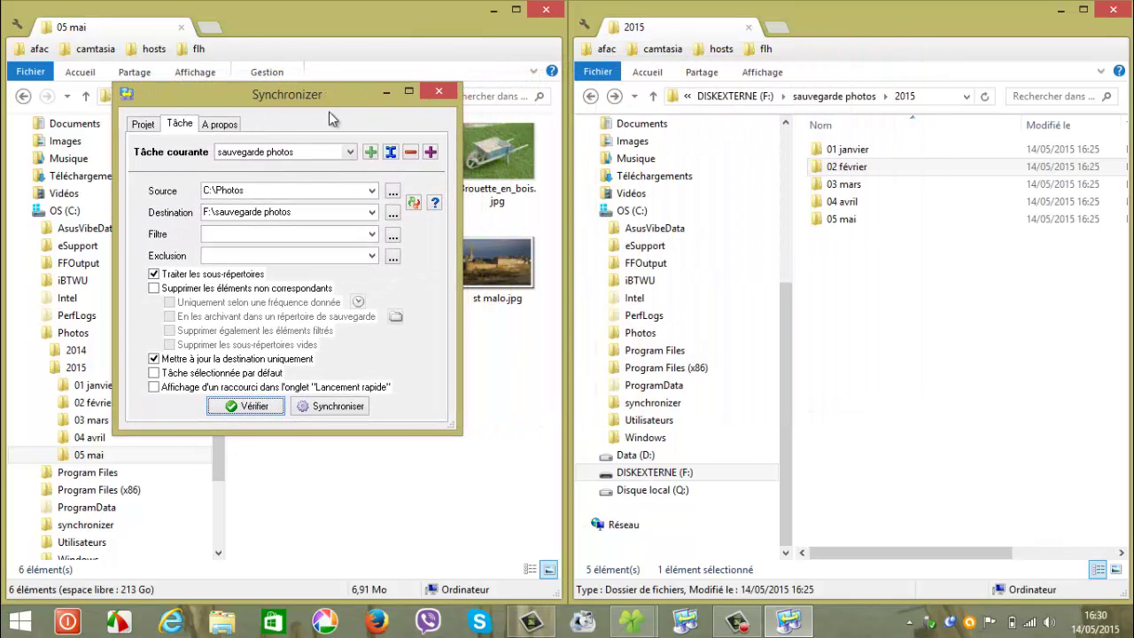
{"action": "left_click", "coordinate": [661, 479]}
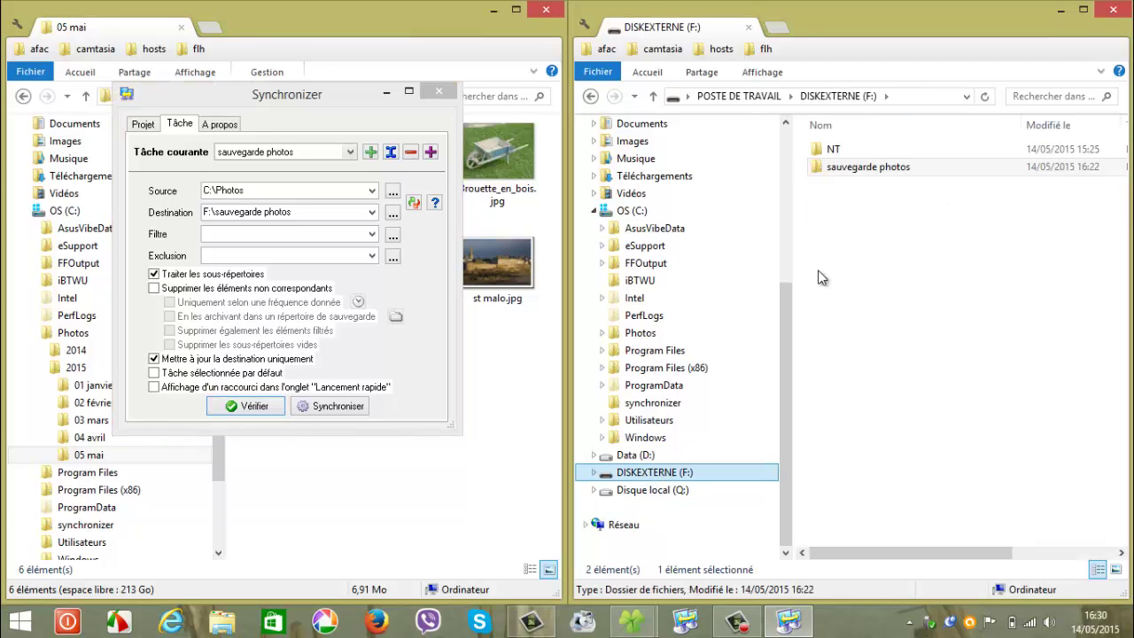
{"action": "left_click", "coordinate": [851, 170]}
{"action": "double_click", "coordinate": [848, 168]}
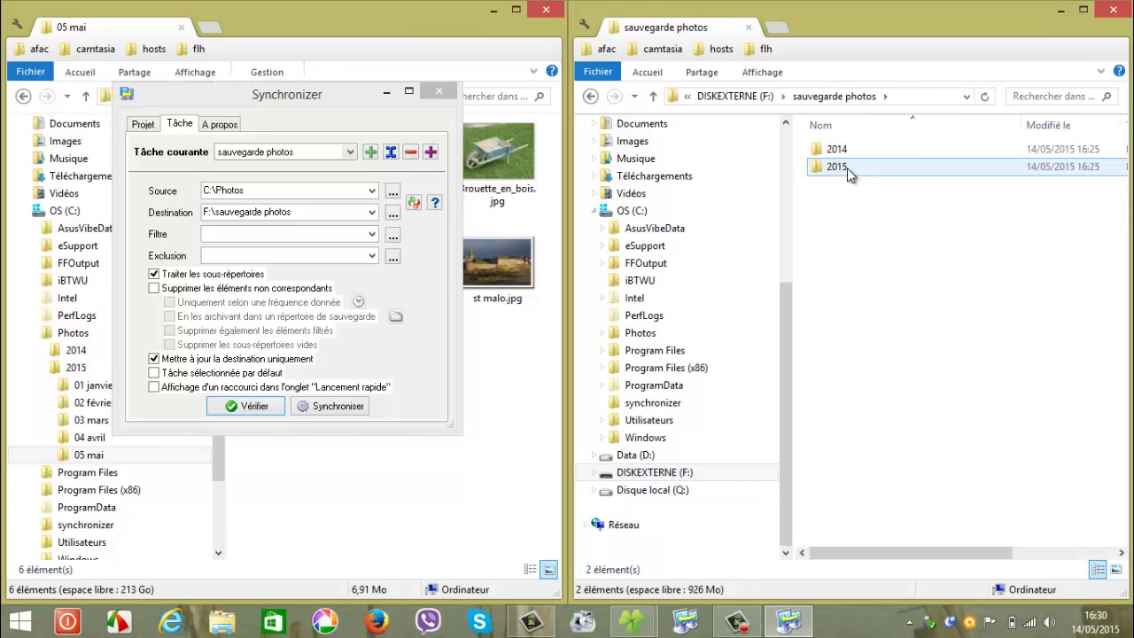
{"action": "key", "text": "ctrl+a"}
{"action": "key", "text": "Delete"}
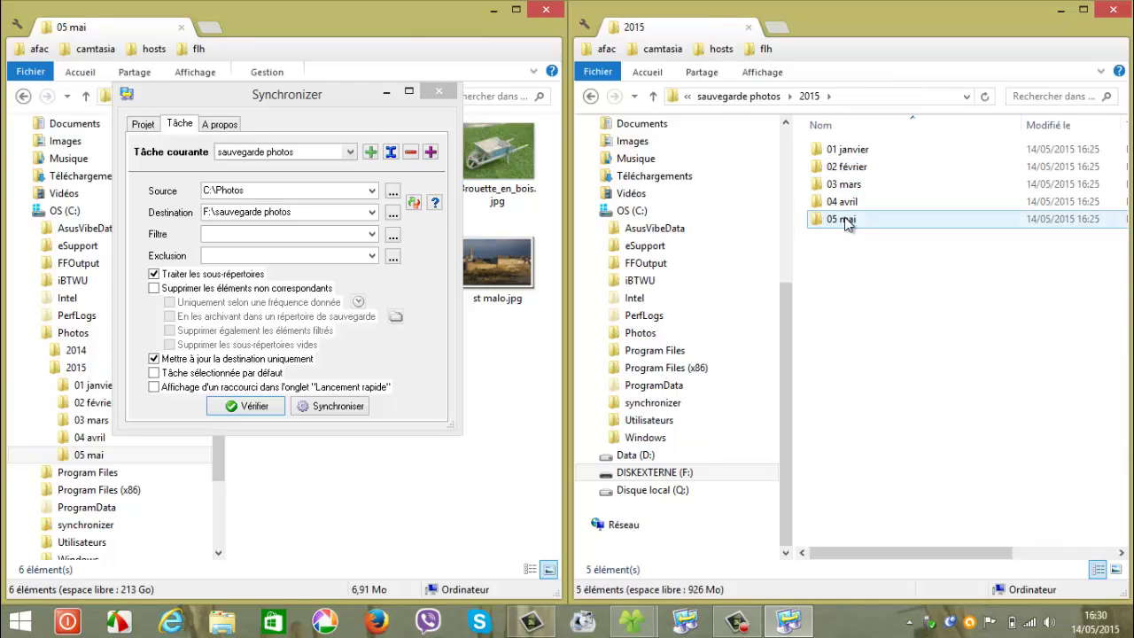
{"action": "double_click", "coordinate": [842, 220]}
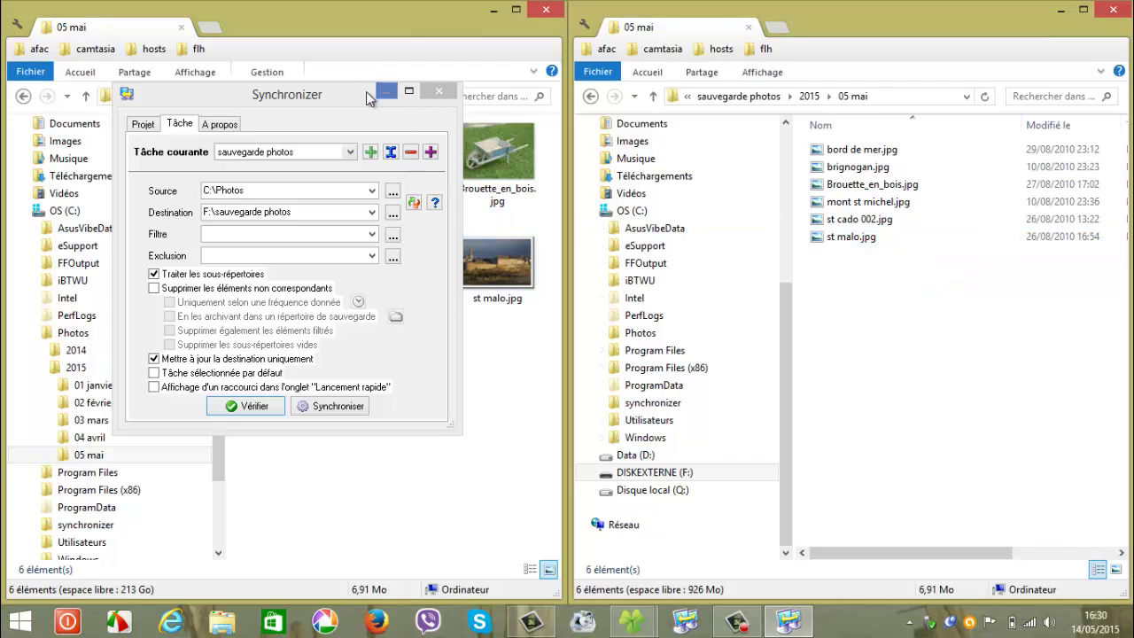
Delete mont st michel.jpg from the source folder C:\Photos\2015\05 mai.
{"action": "left_click_drag", "start_coordinate": [355, 96], "coordinate": [444, 120]}
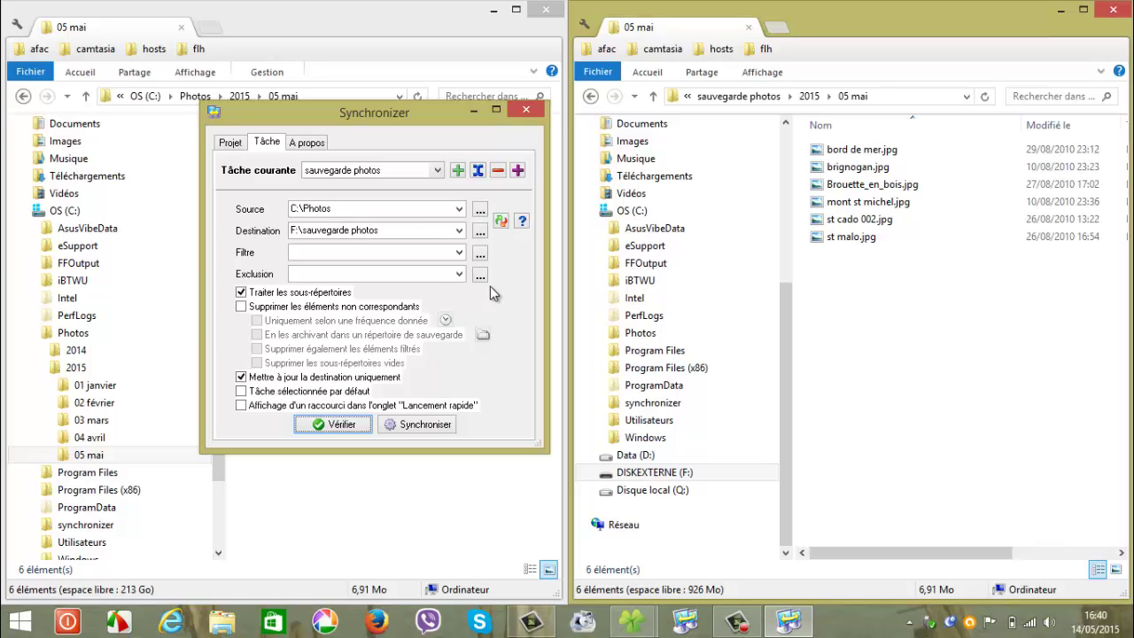
{"action": "left_click", "coordinate": [84, 457]}
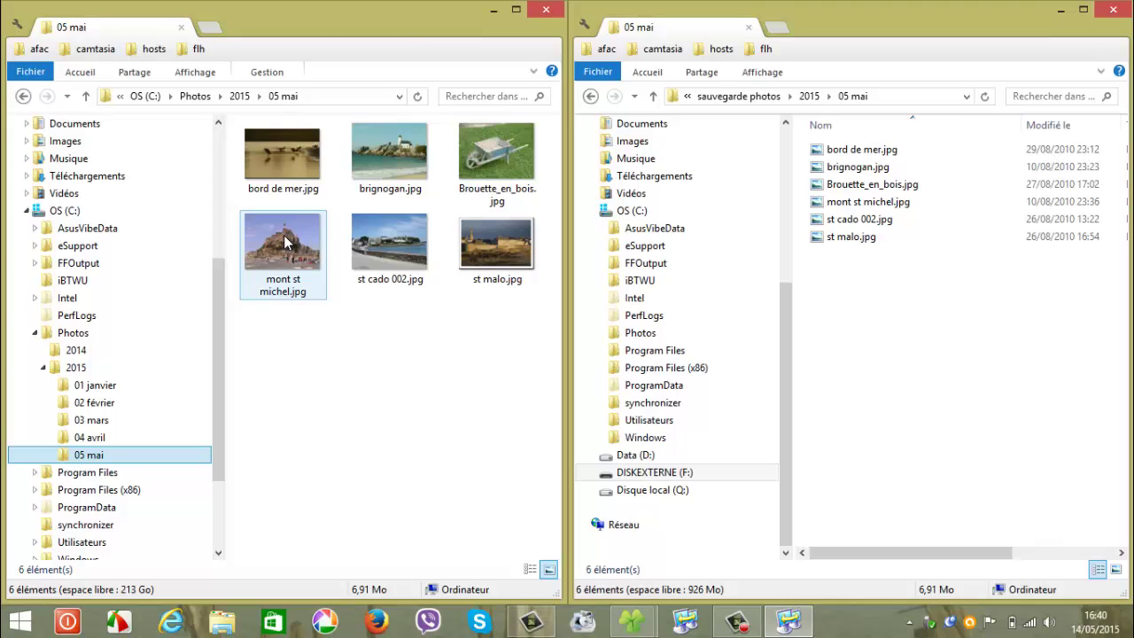
{"action": "mouse_move", "coordinate": [284, 238]}
{"action": "left_click", "coordinate": [285, 239]}
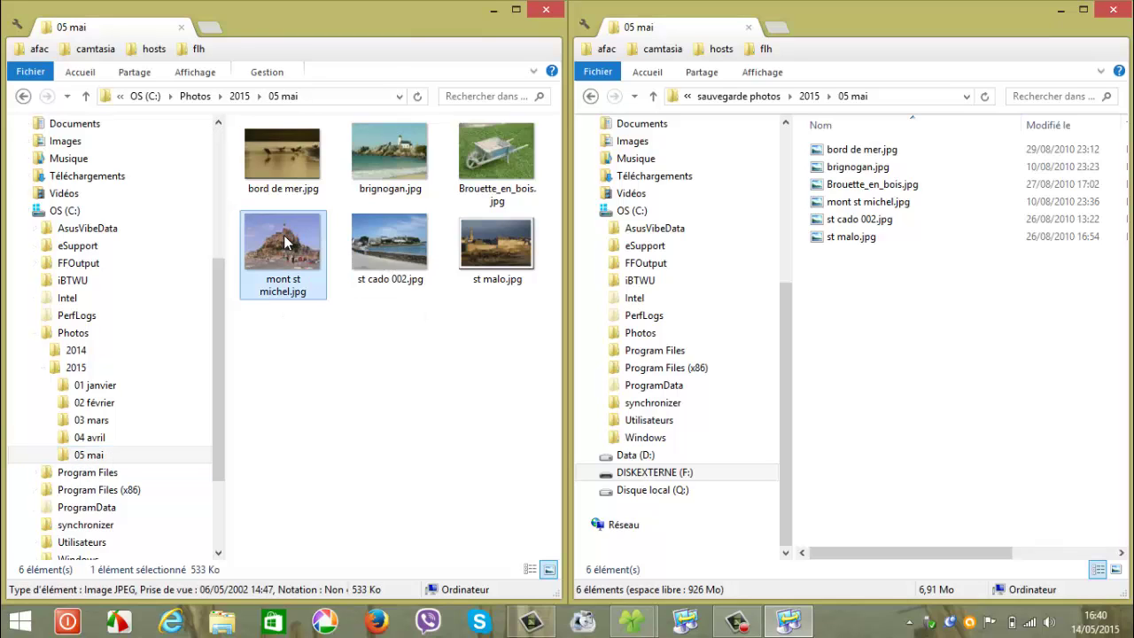
{"action": "key", "text": "Delete"}
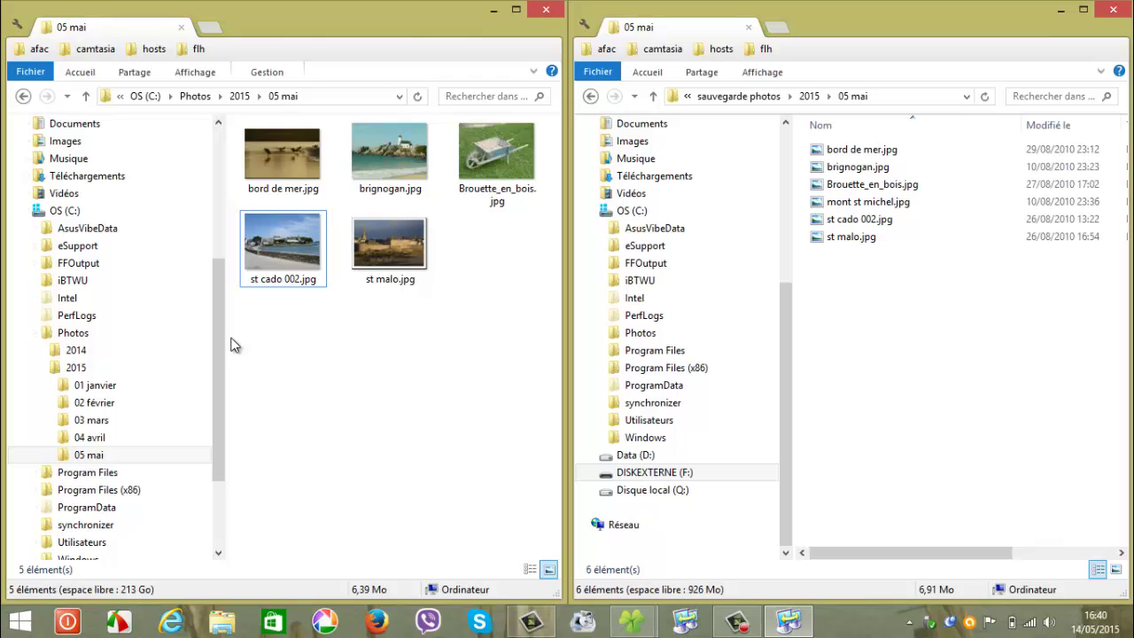
Return to Synchronizer, verify the "sauvegarde photos" task for pending changes and close the results.
{"action": "key", "text": "alt+Tab"}
{"action": "key", "text": "alt+Tab"}
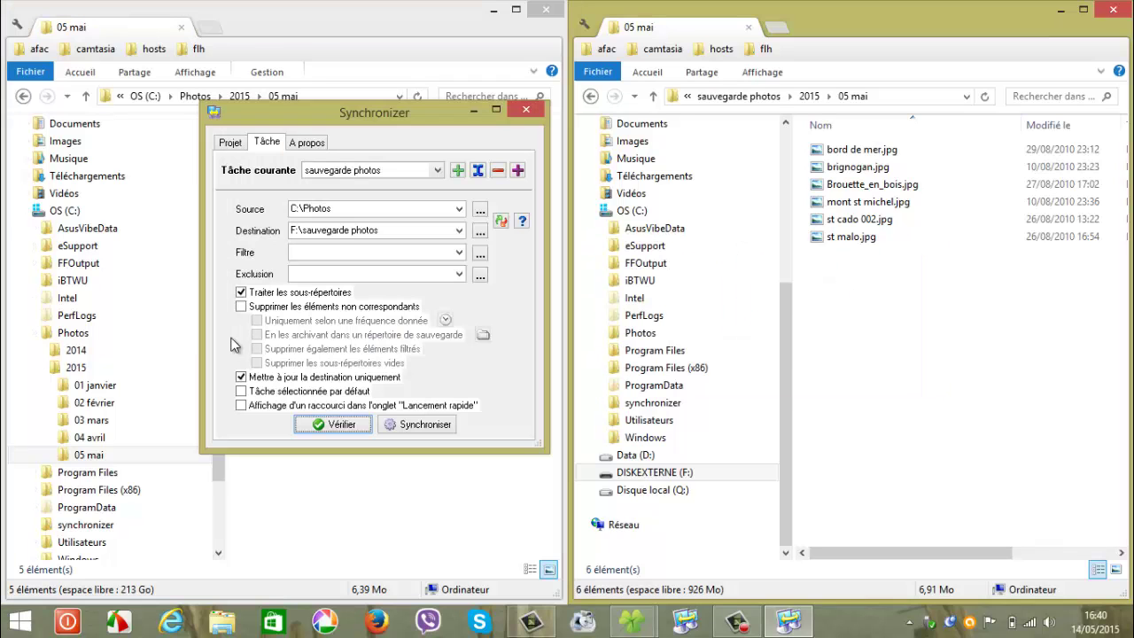
{"action": "left_click", "coordinate": [340, 424]}
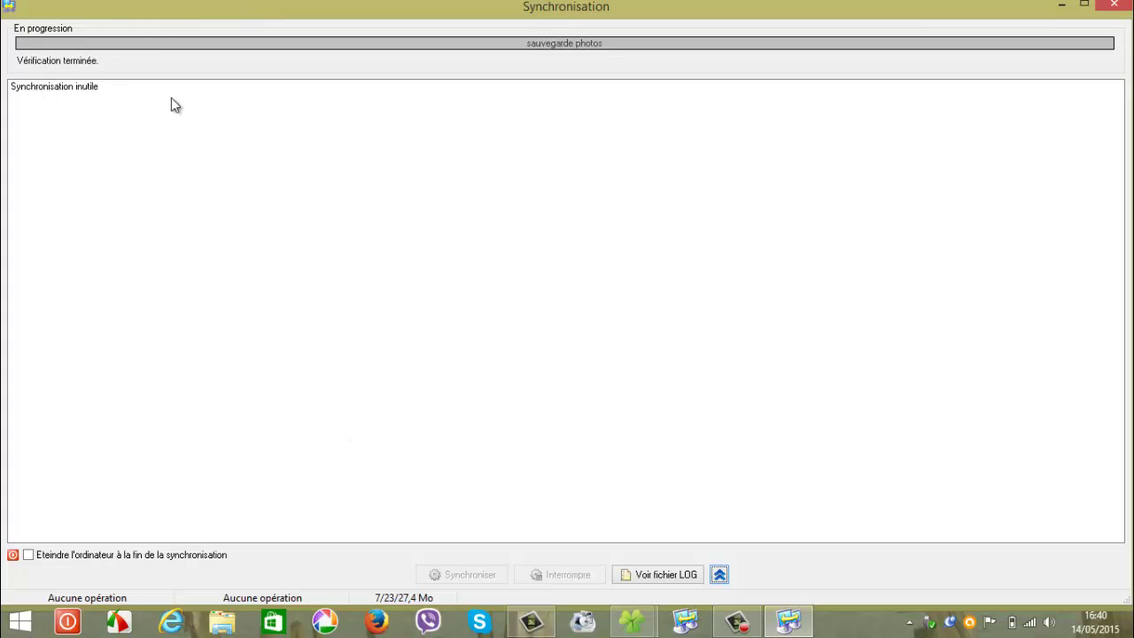
{"action": "left_click", "coordinate": [1114, 4]}
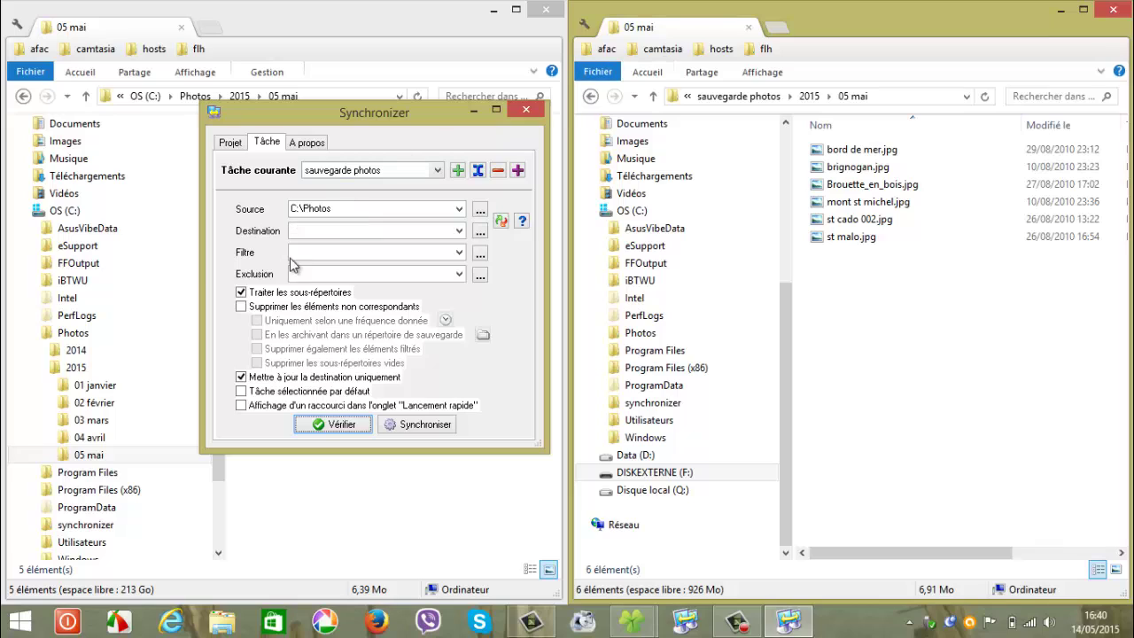
Enable "Supprimer les éléments non correspondants" for the "sauvegarde photos" task, verify it and run the synchronization.
{"action": "left_click", "coordinate": [240, 306]}
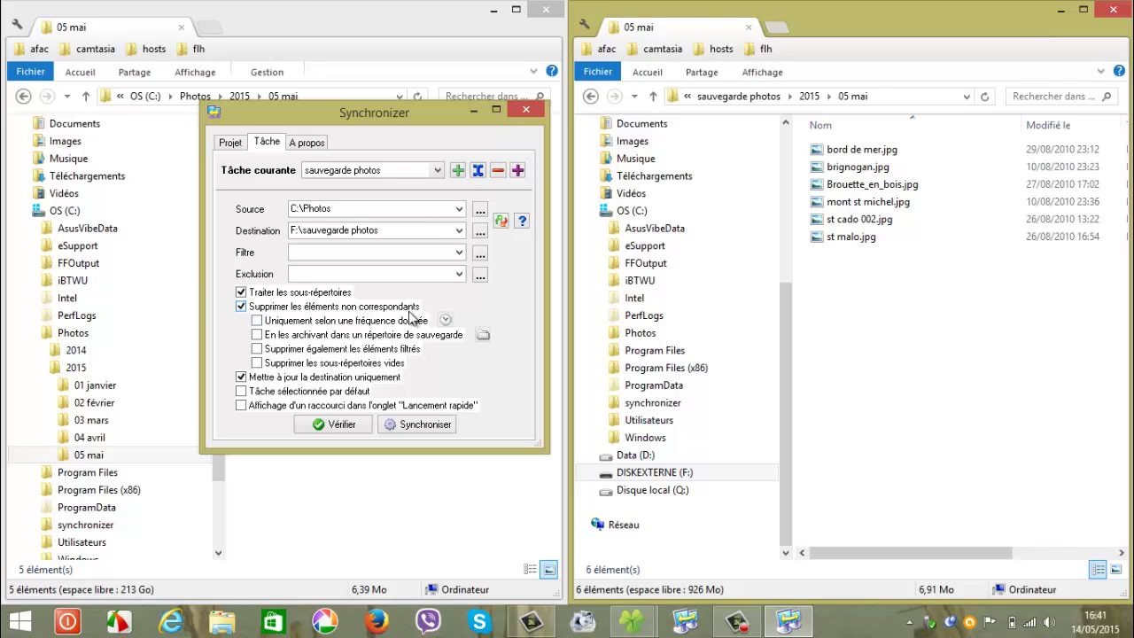
{"action": "left_click", "coordinate": [333, 425]}
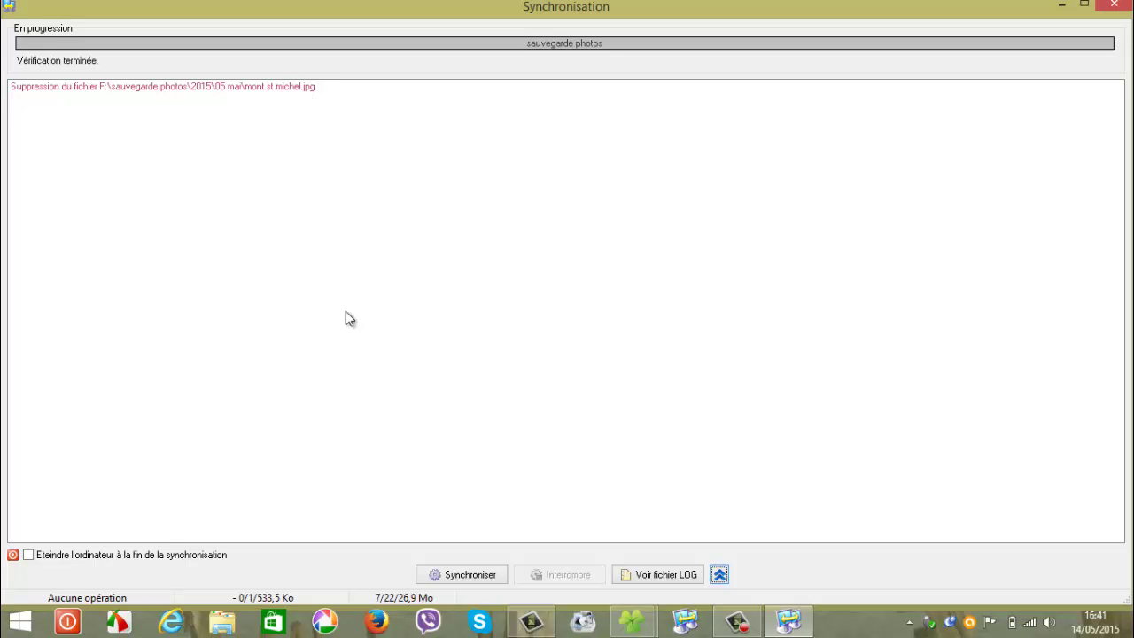
{"action": "left_click", "coordinate": [469, 576]}
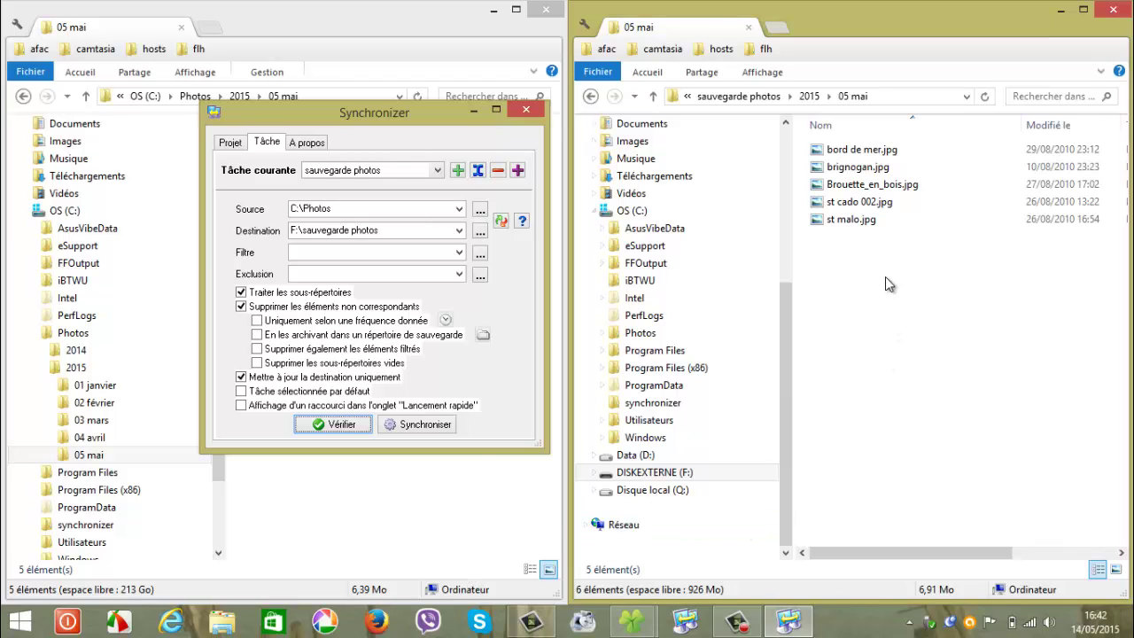
{"action": "left_click", "coordinate": [833, 151]}
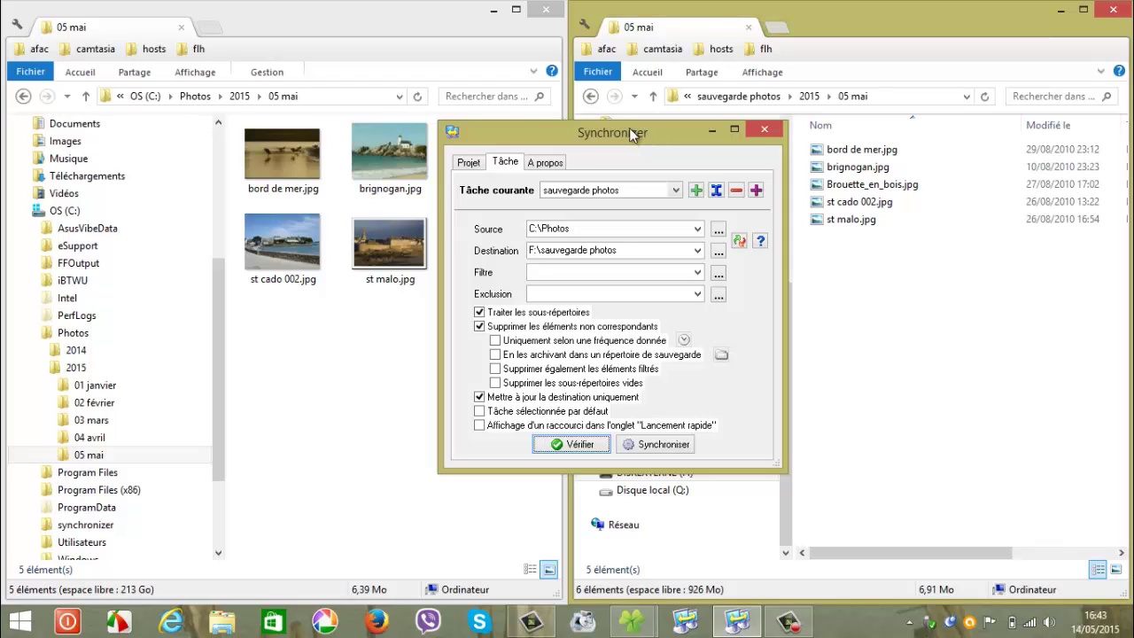
Create a new task named "comptabilité" and switch the current task back to "sauvegarde photos".
{"action": "left_click", "coordinate": [697, 190]}
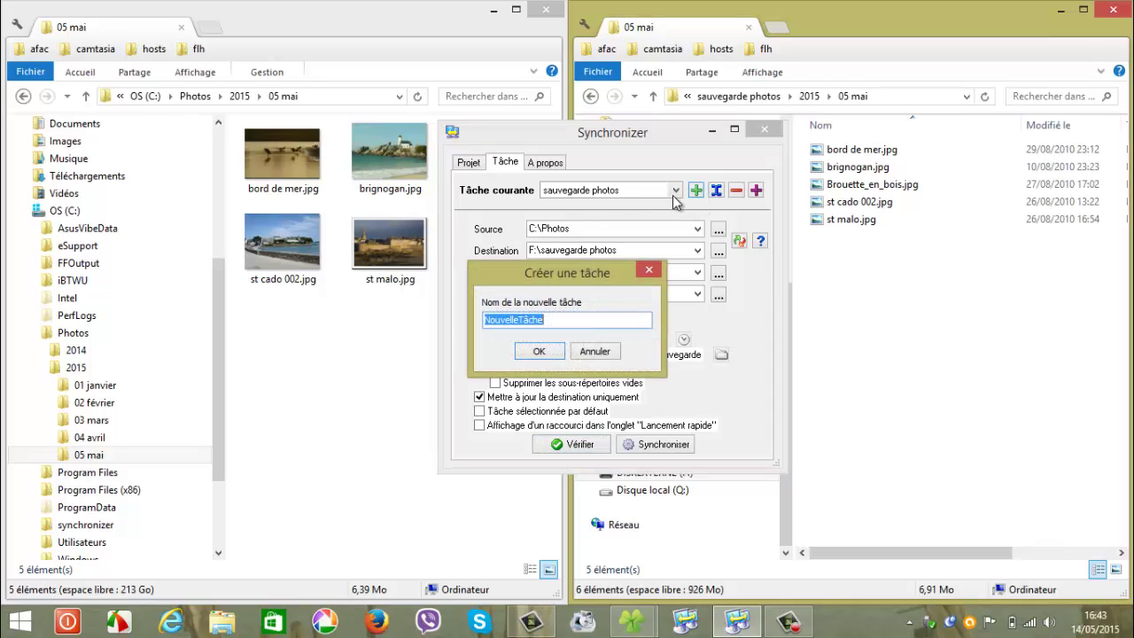
{"action": "type", "text": "comp"}
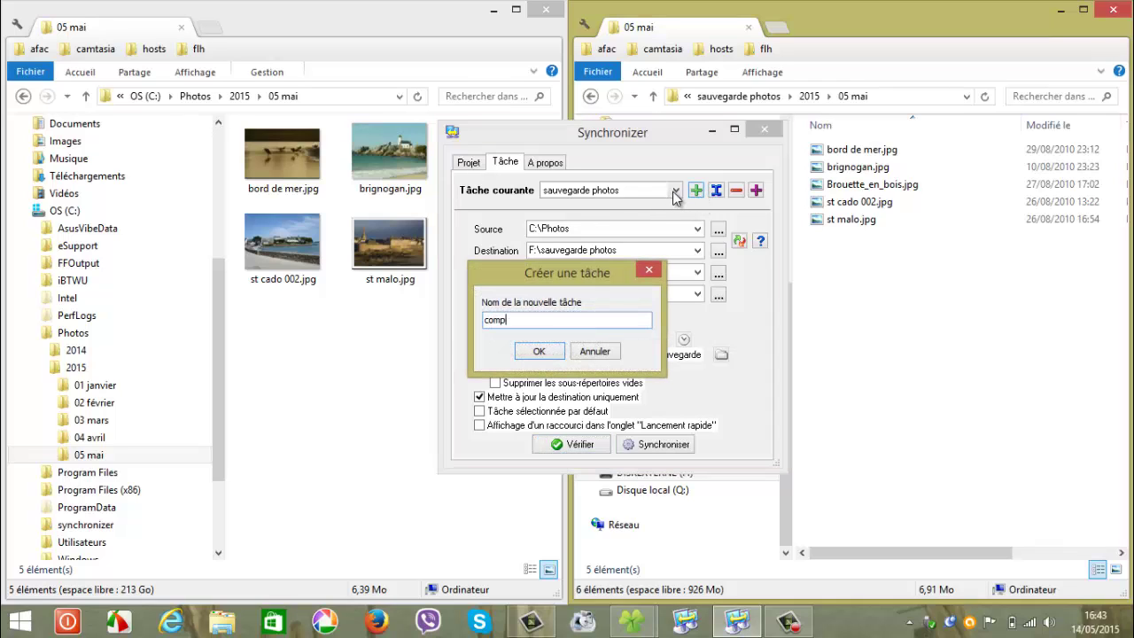
{"action": "type", "text": "tabilité"}
{"action": "left_click", "coordinate": [540, 351]}
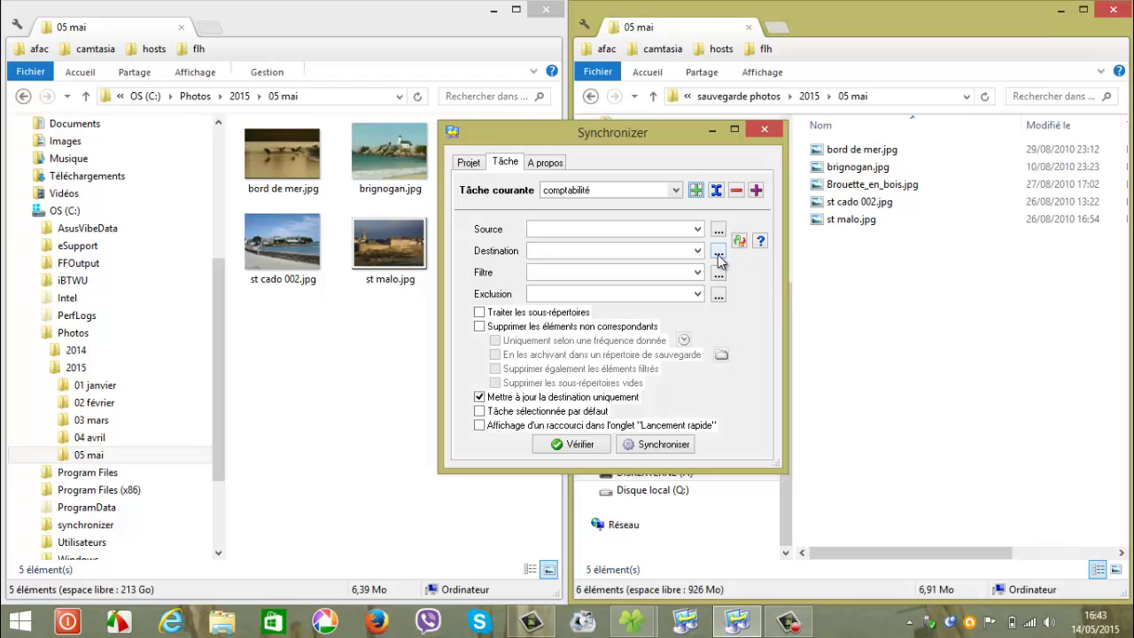
{"action": "left_click", "coordinate": [676, 190]}
{"action": "left_click", "coordinate": [643, 229]}
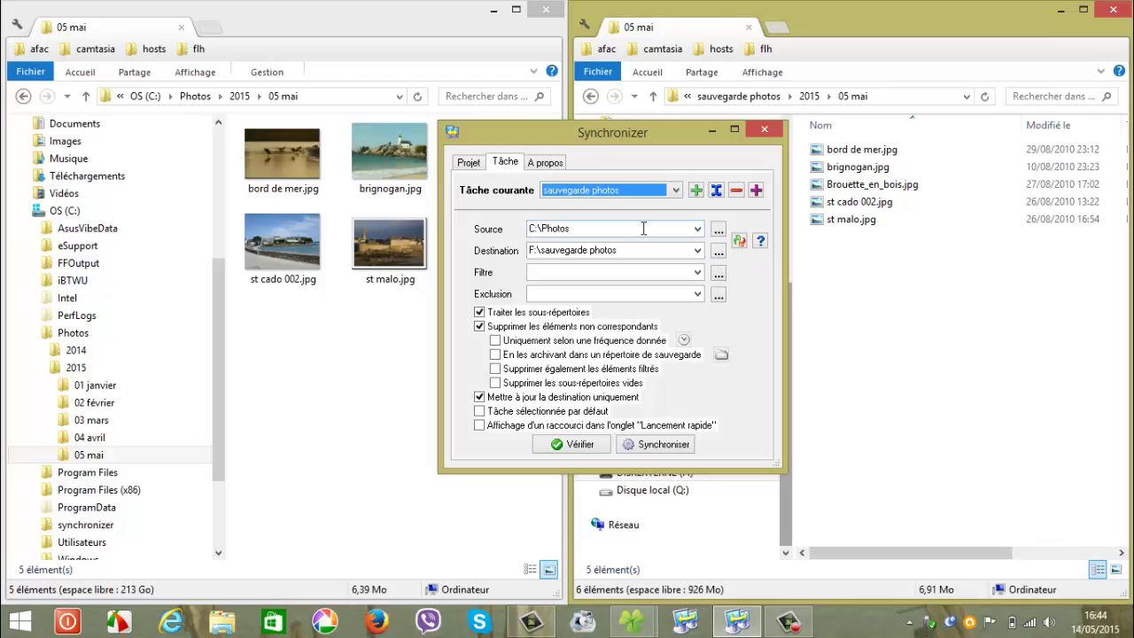